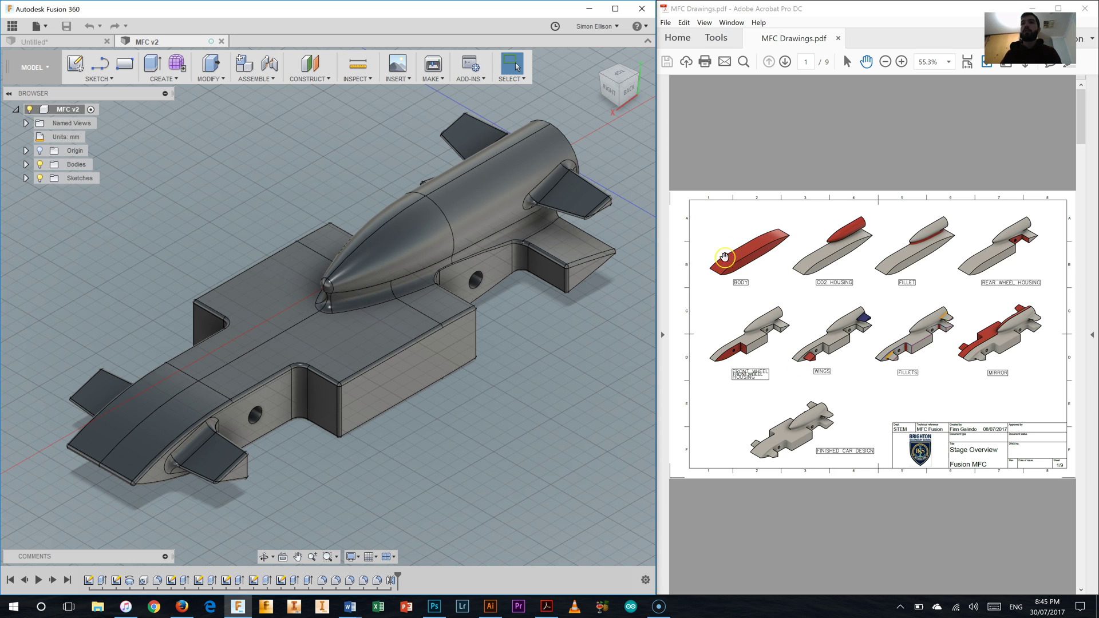
left_click(784, 233)
left_click_drag(784, 234, 739, 263)
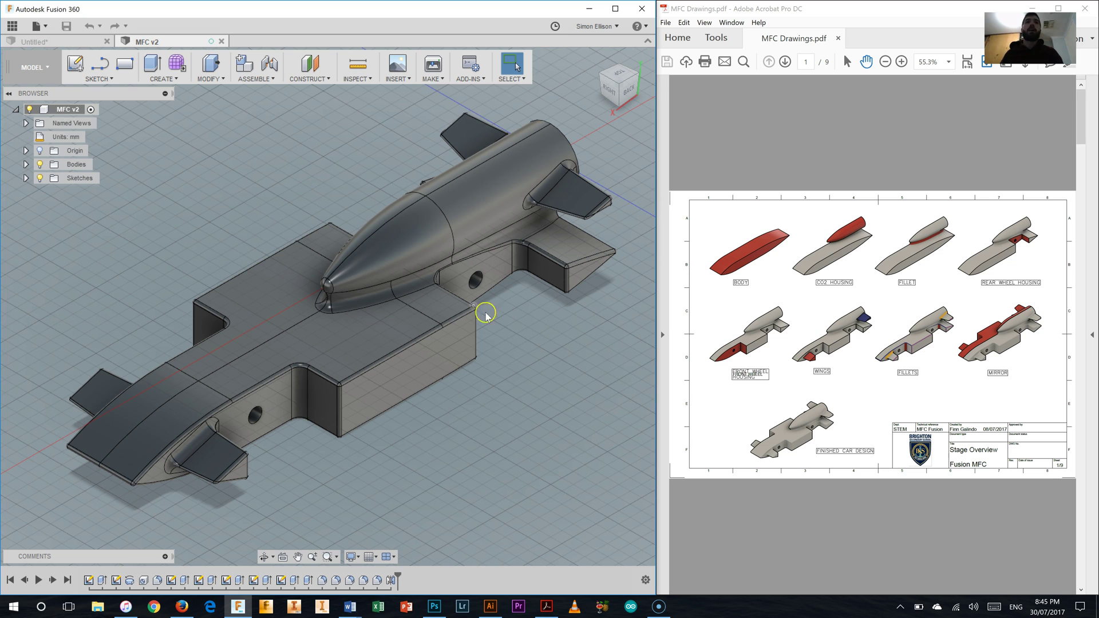
Switch from the finished car model to the empty untitled design
left_click(67, 43)
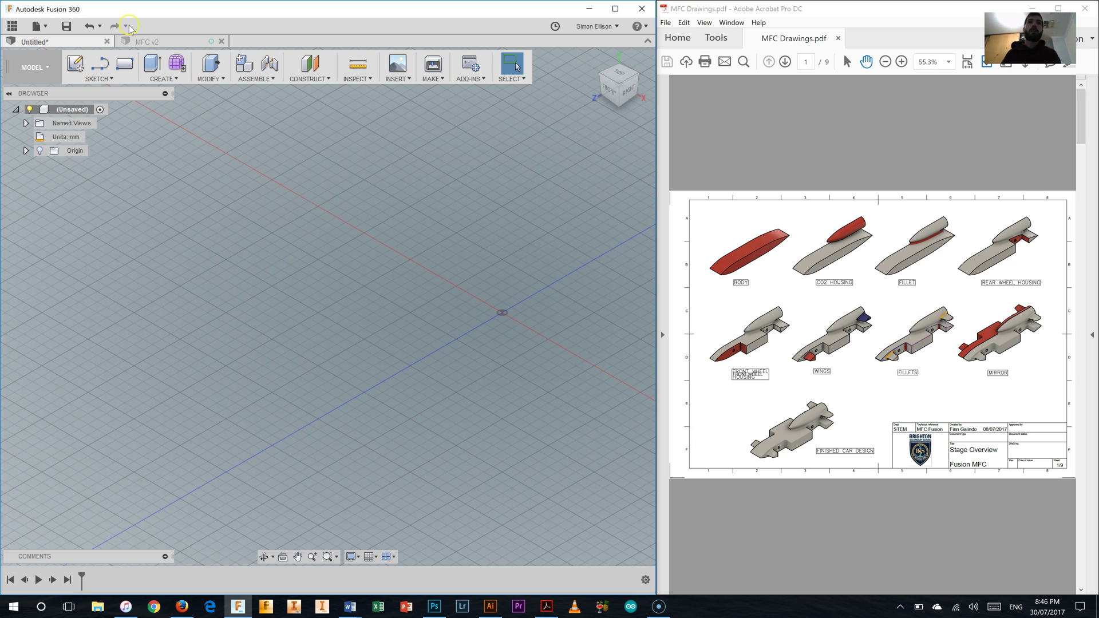
left_click(143, 43)
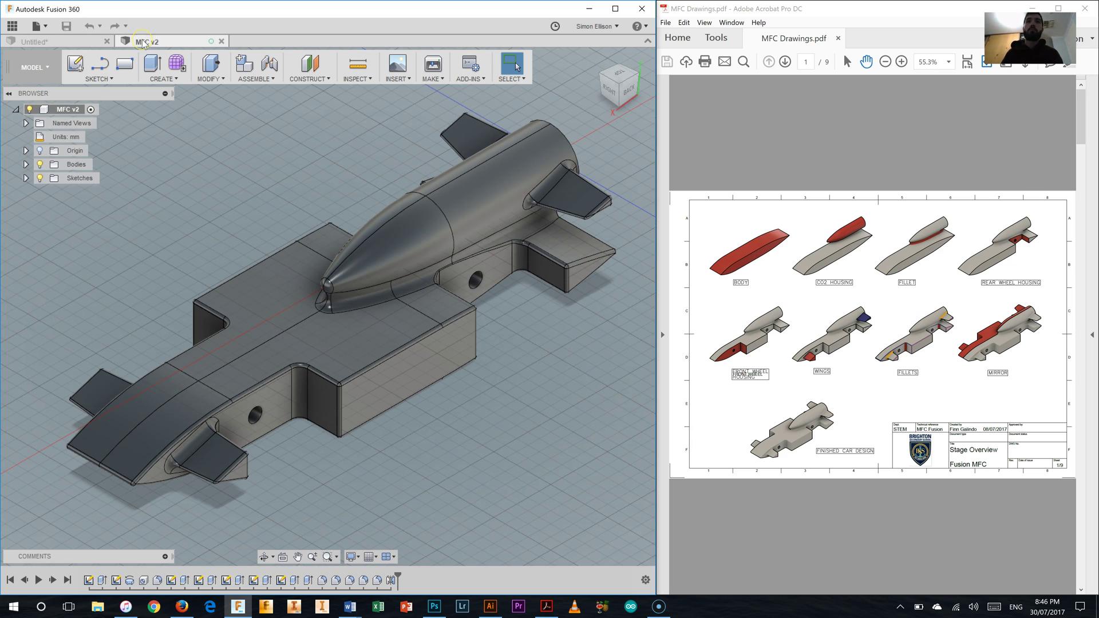
left_click(74, 42)
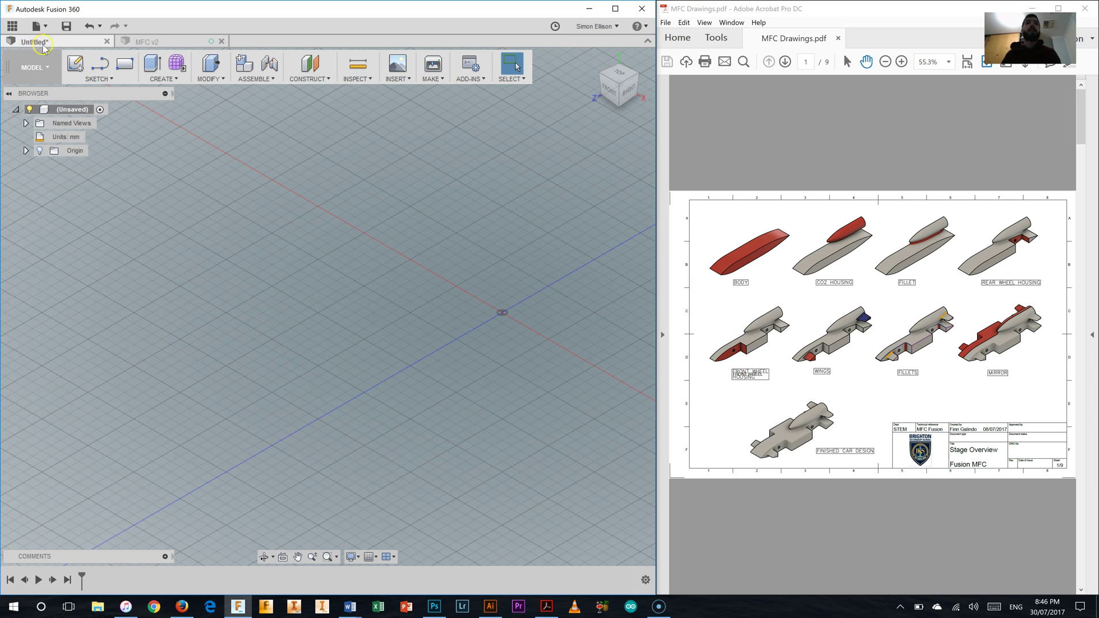
Check the MFC project's stored files and its member list, and close the project data
left_click(14, 27)
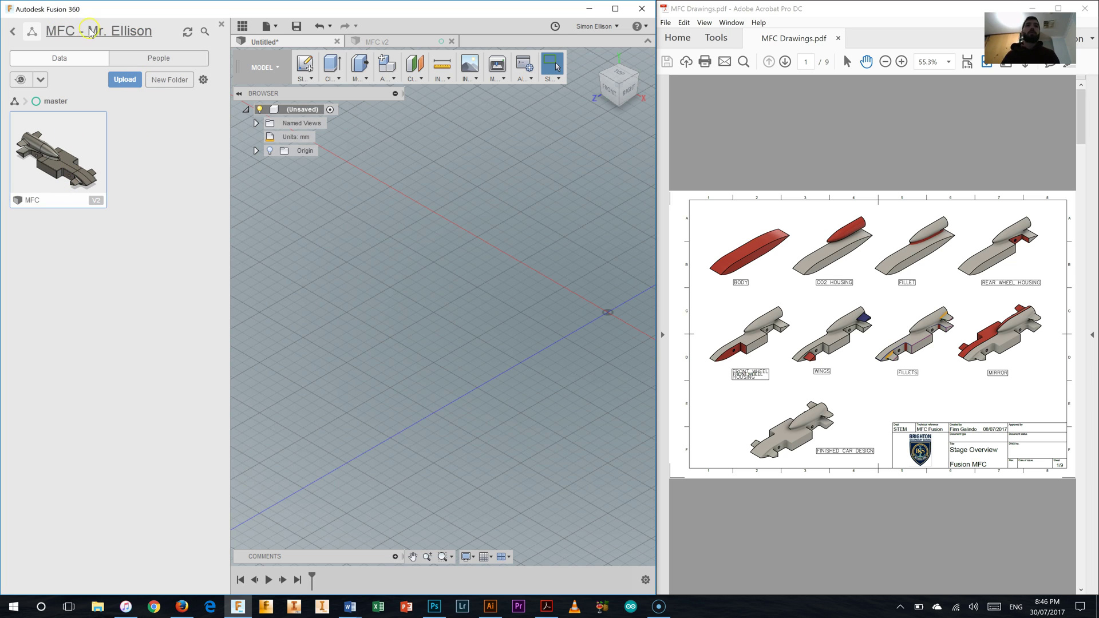
left_click(147, 60)
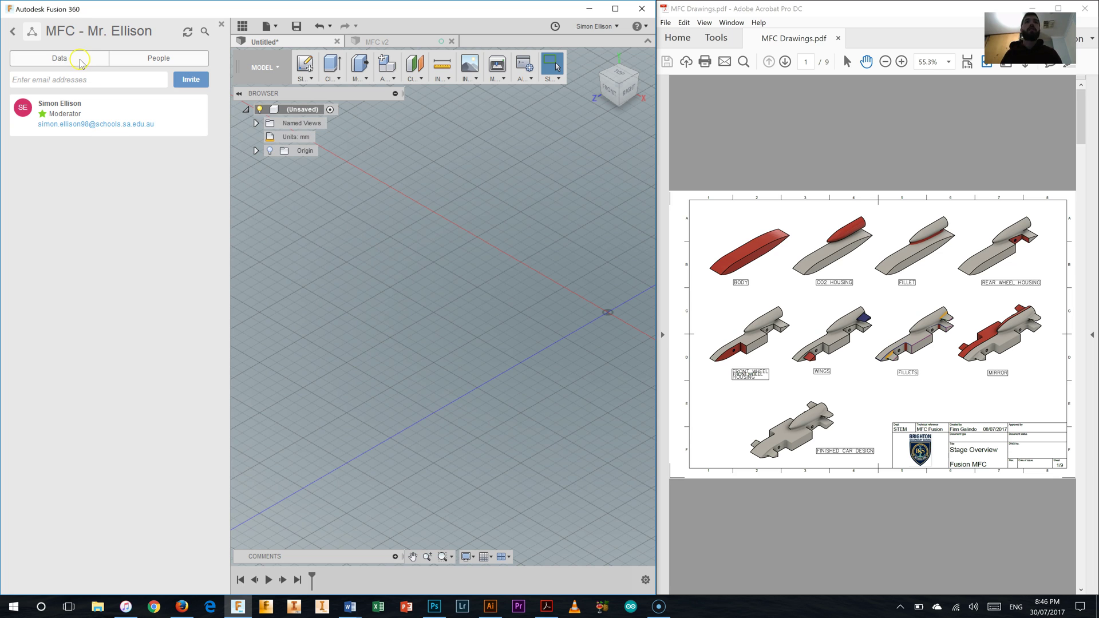
left_click(220, 25)
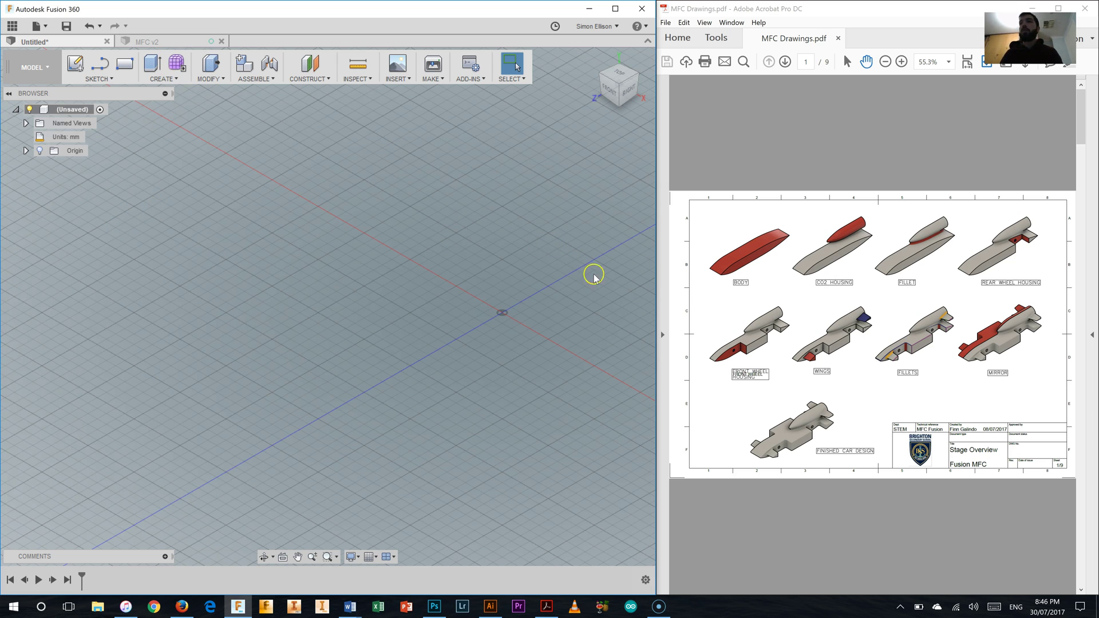
Show the BODY sheet on page 2 of the MFC drawings PDF, enlarged to 66.7%
scroll(979, 285, "down", 1)
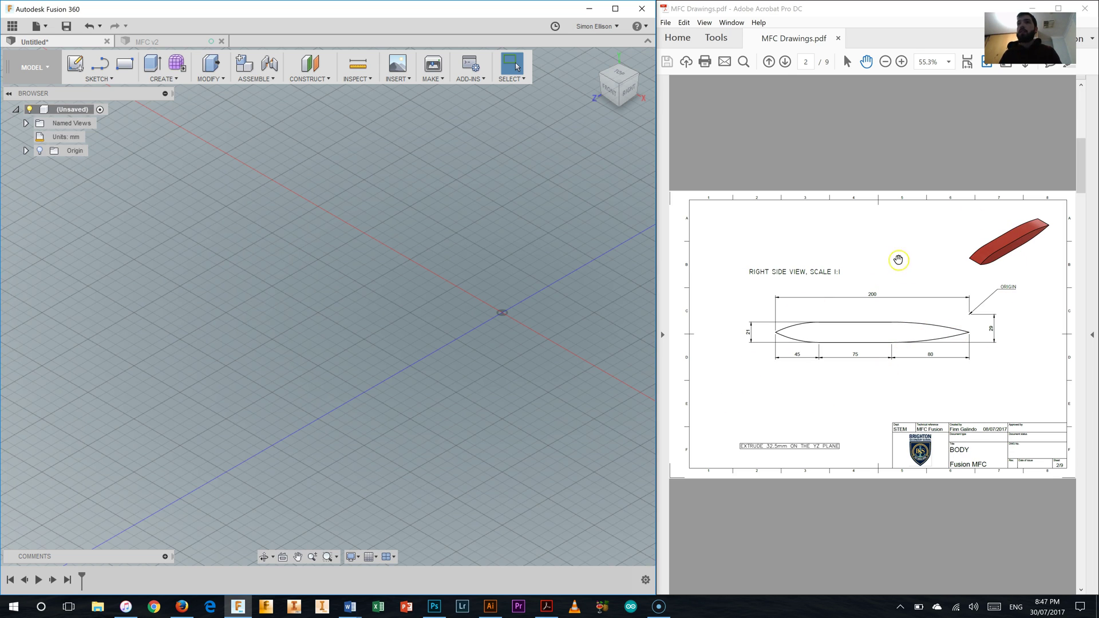
left_click(907, 65)
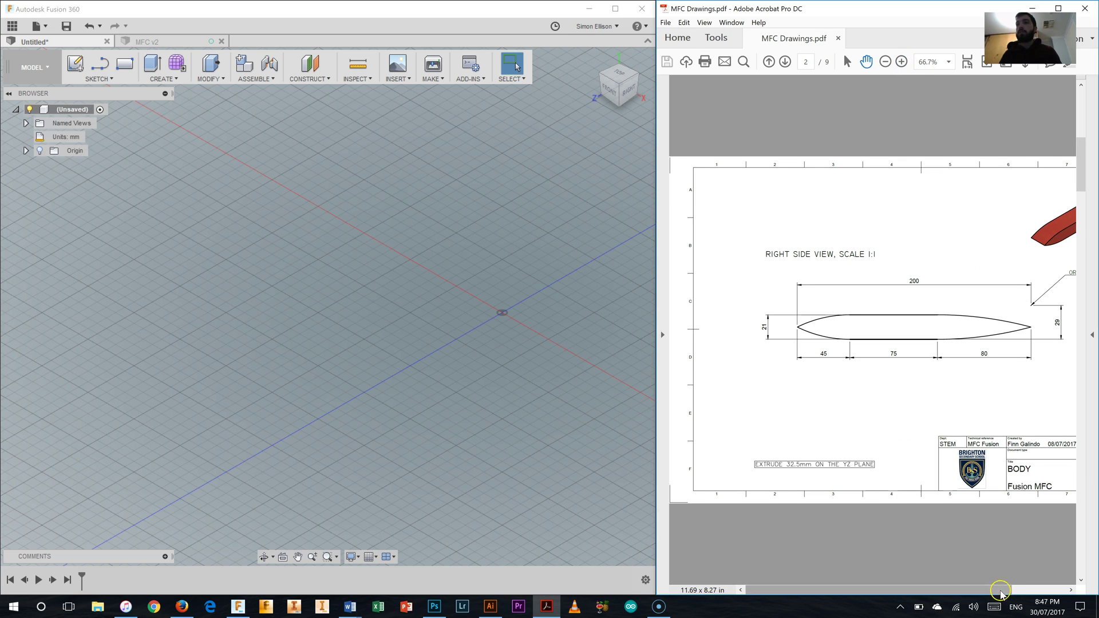
left_click_drag(998, 591, 1050, 593)
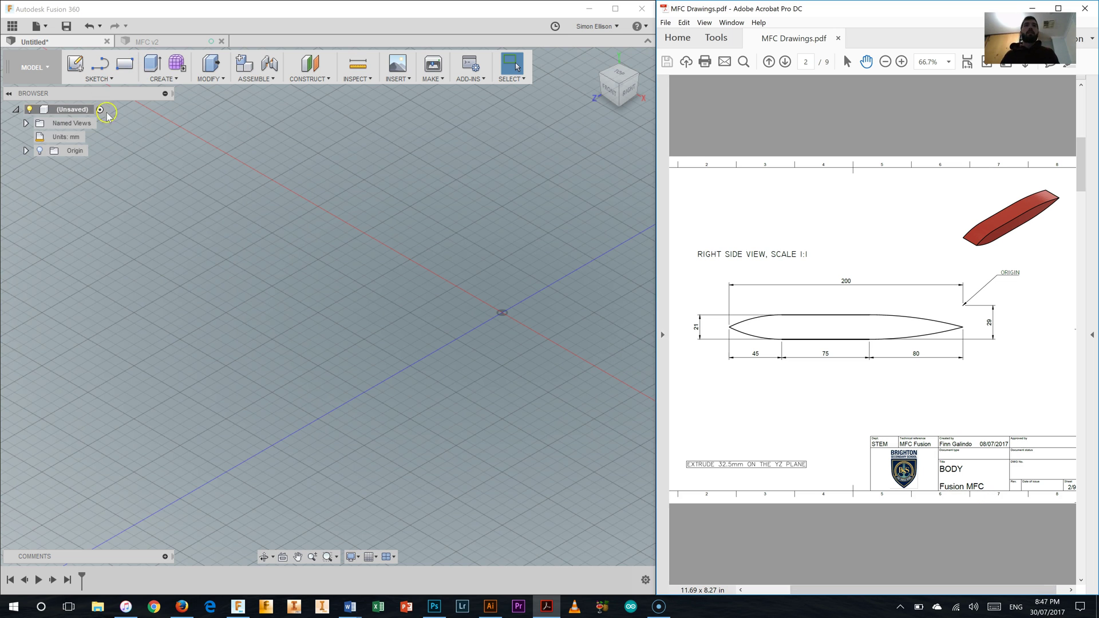
Create a new sketch on the XY plane for the side profile of the car body
left_click(75, 65)
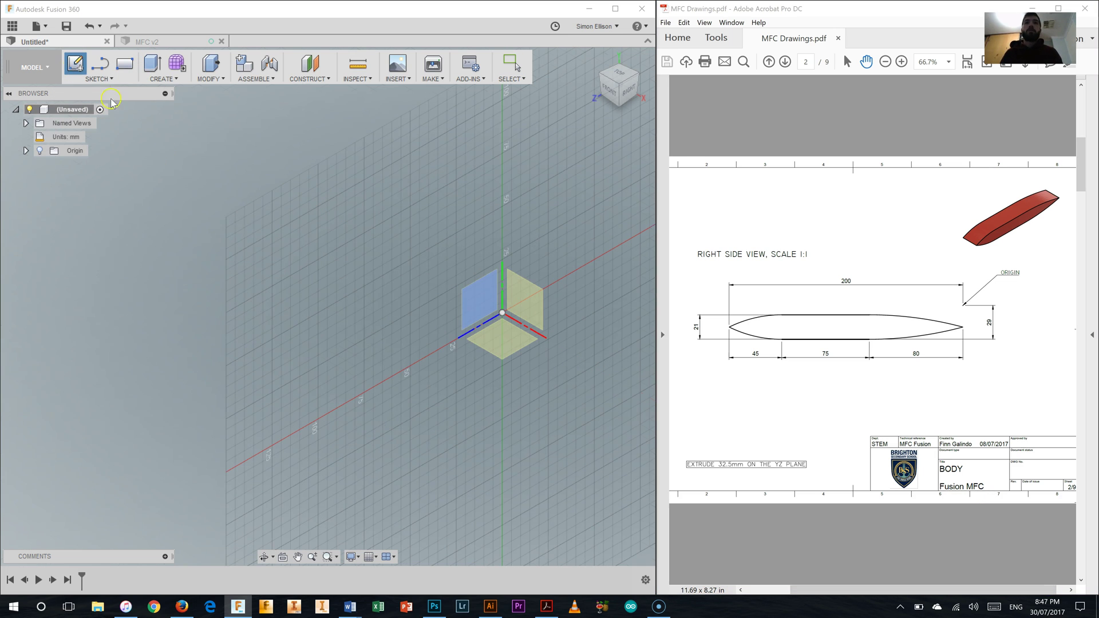
left_click(533, 307)
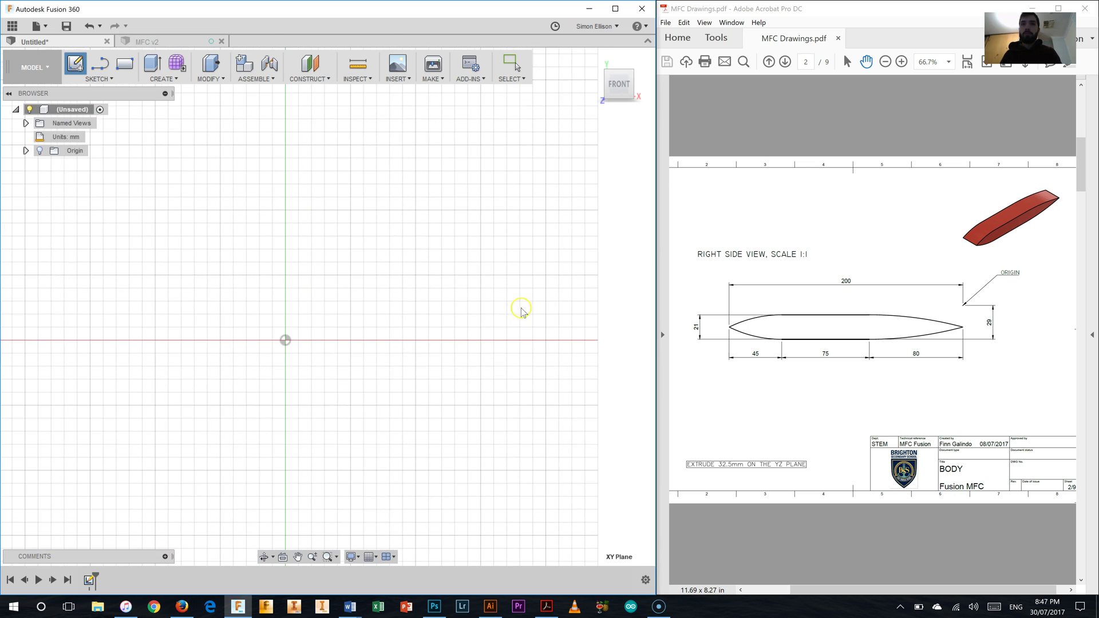
left_click(320, 387)
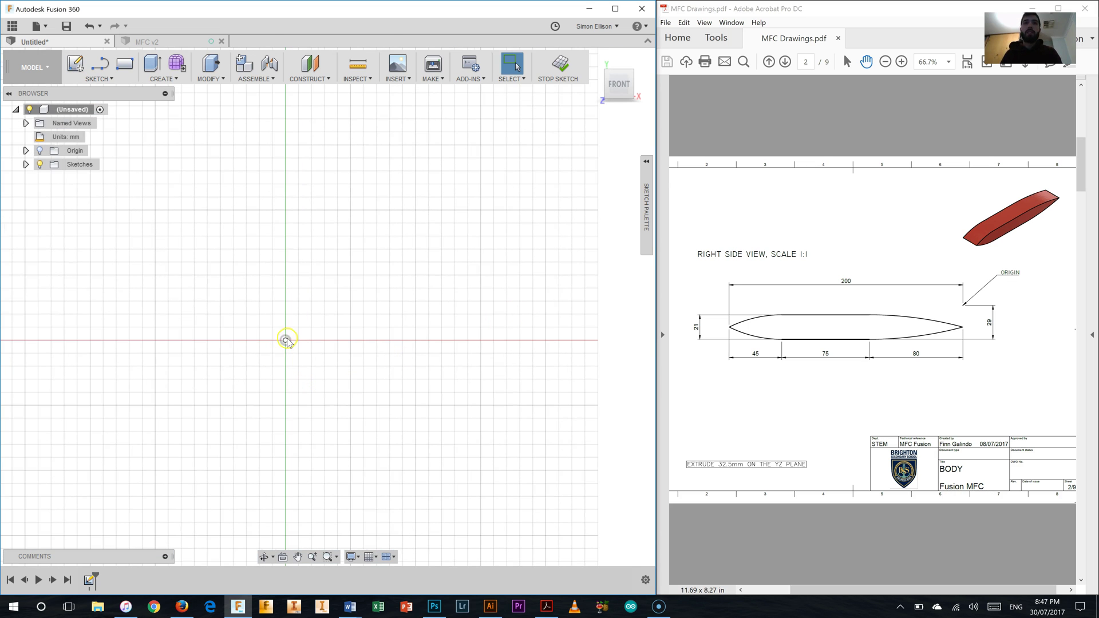
Sketch a single horizontal line for the body's upper edge, below and to the left of the origin
left_click(298, 558)
mouse_move(286, 339)
left_mouse_down()
mouse_move(436, 262)
mouse_move(551, 222)
mouse_move(581, 236)
left_mouse_up()
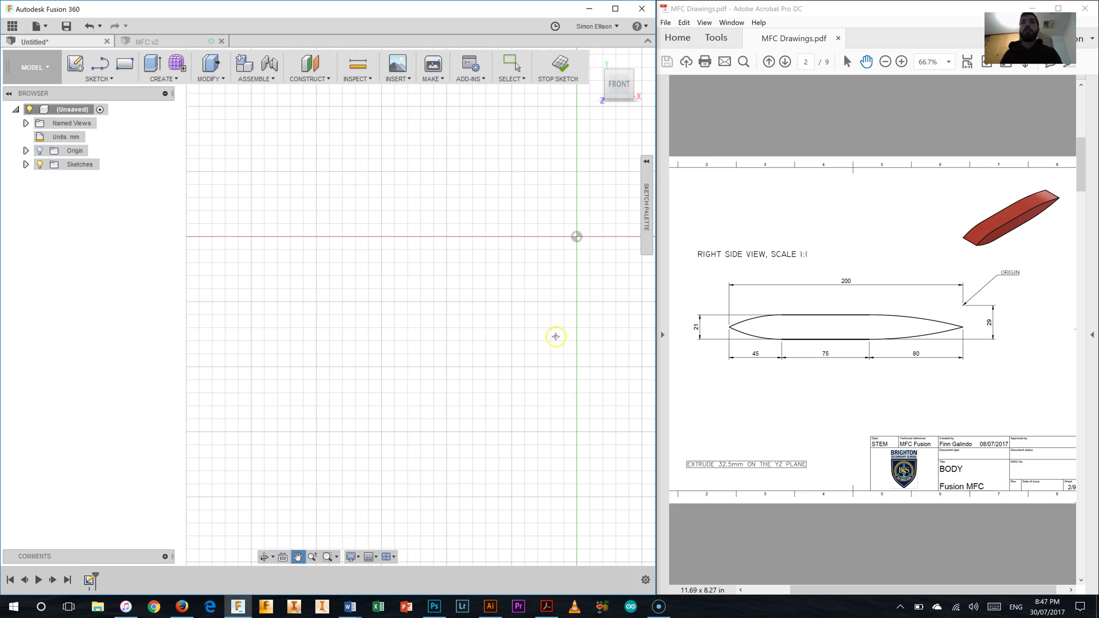
right_click(577, 292)
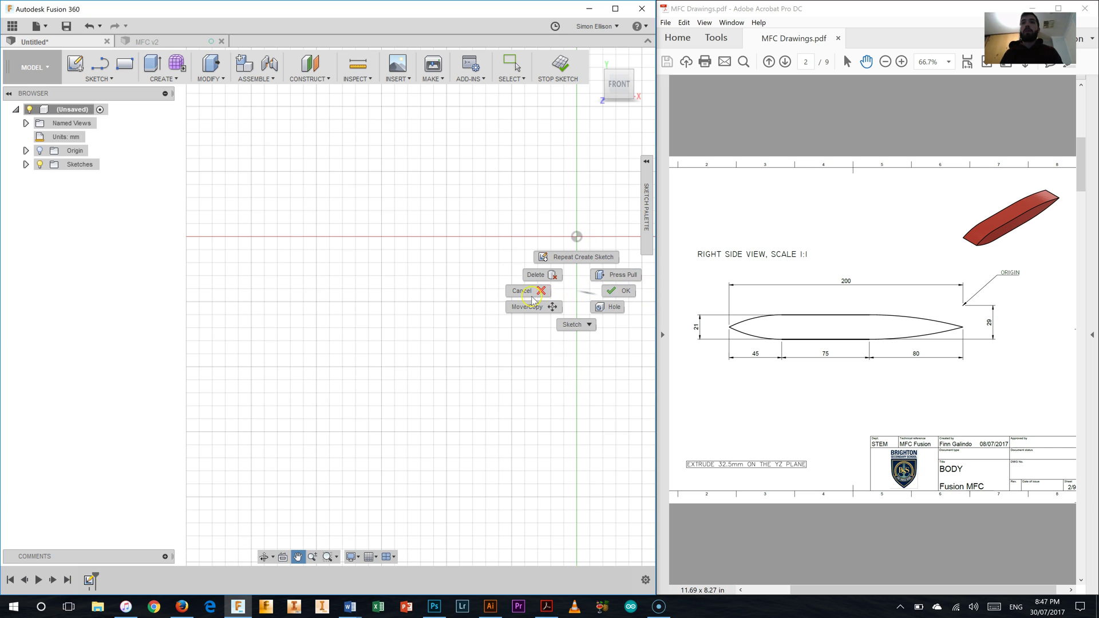
key("Escape")
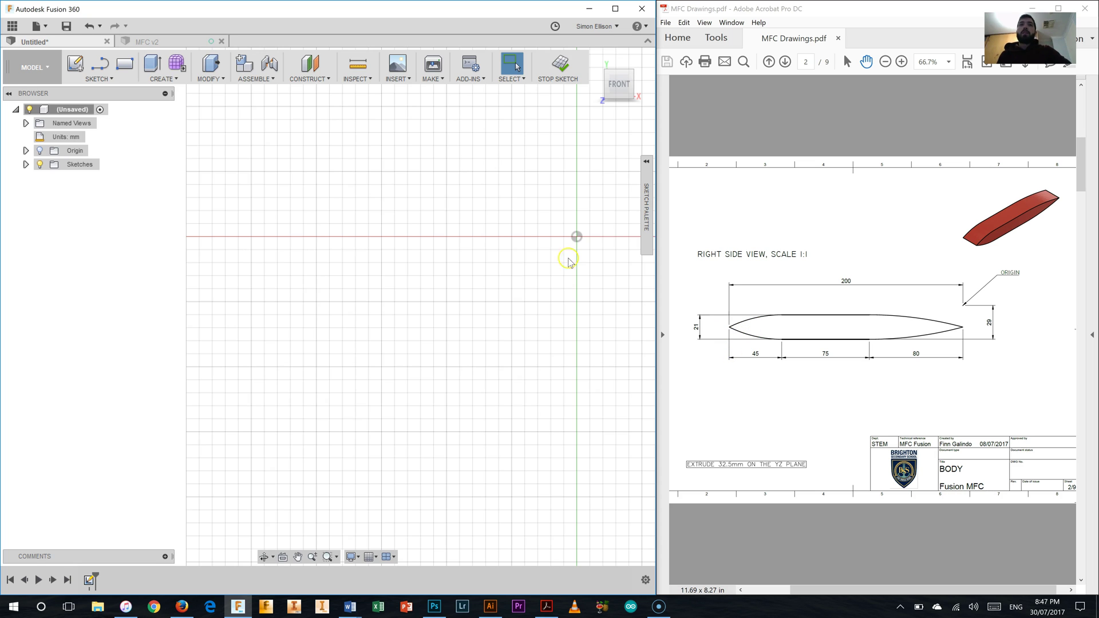
left_click(99, 63)
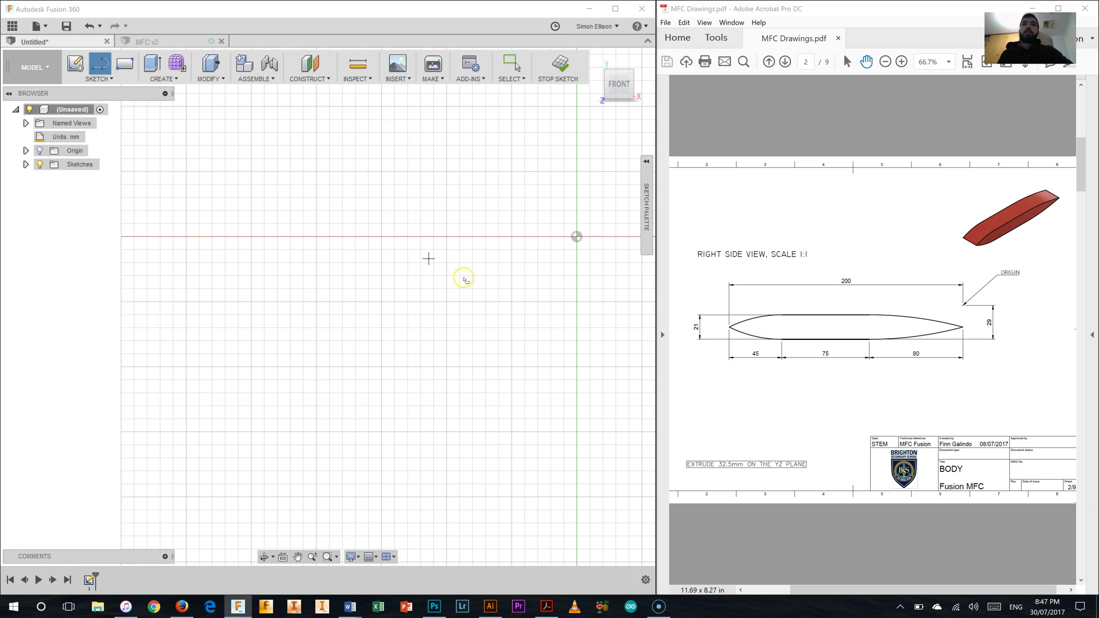
left_click(355, 263)
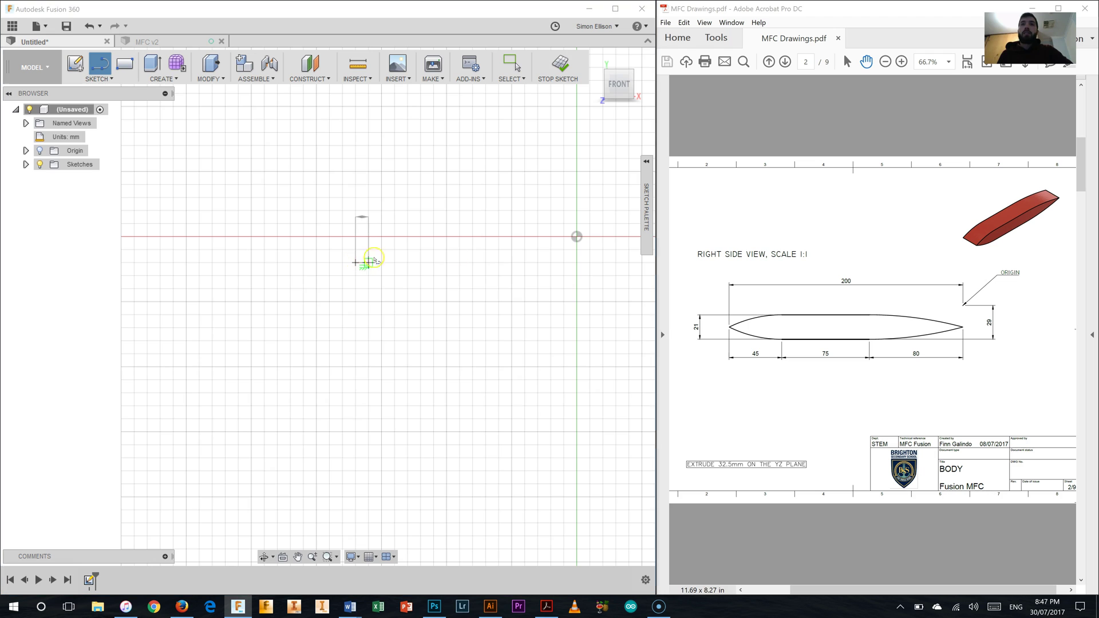
left_click(519, 262)
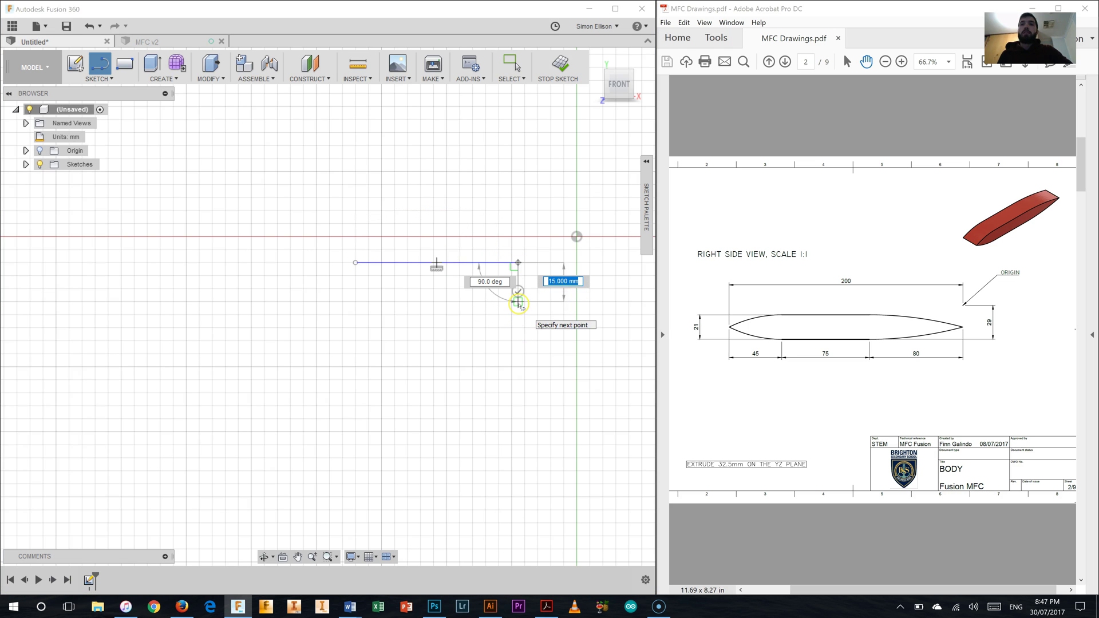
right_click(517, 302)
left_click(483, 304)
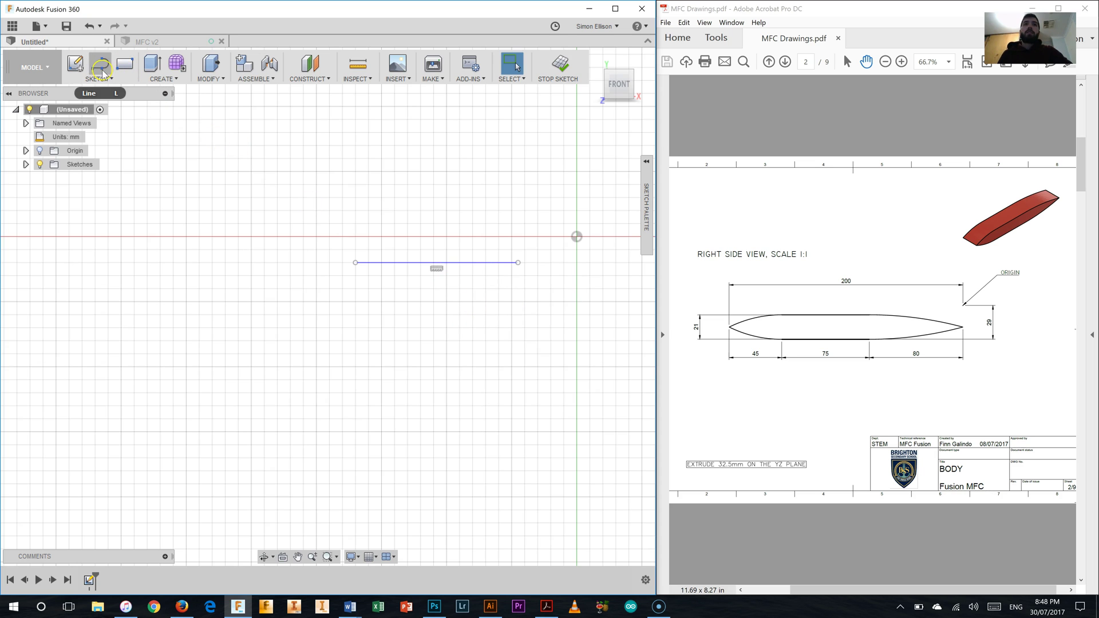
Sketch a second horizontal line of equal length about 15 mm beneath the first, with its ends aligned
left_click(355, 300)
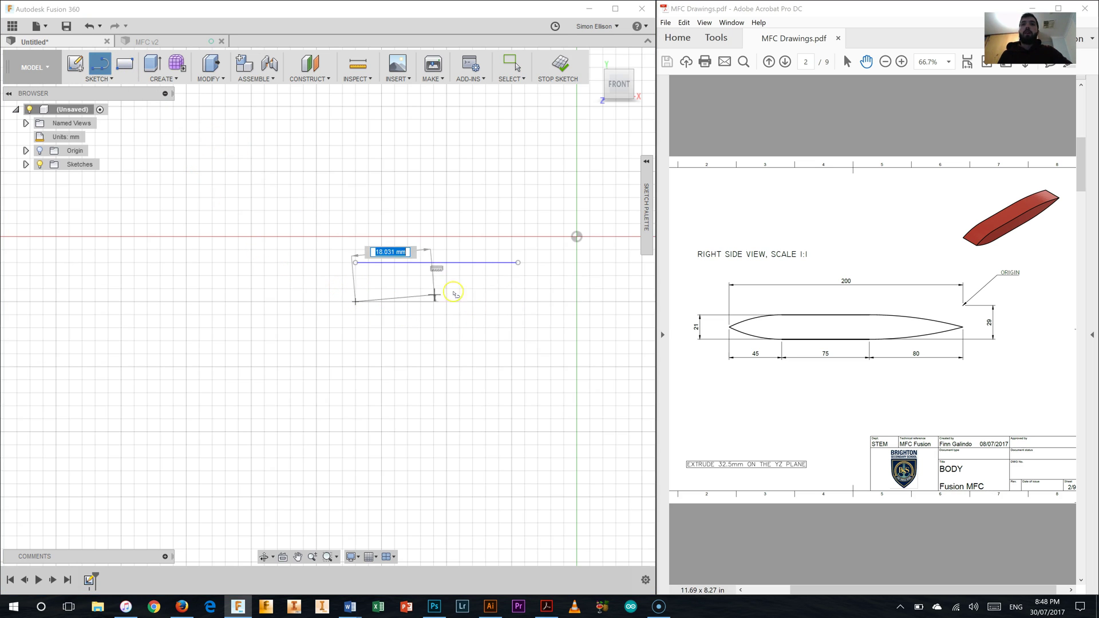
left_click(517, 301)
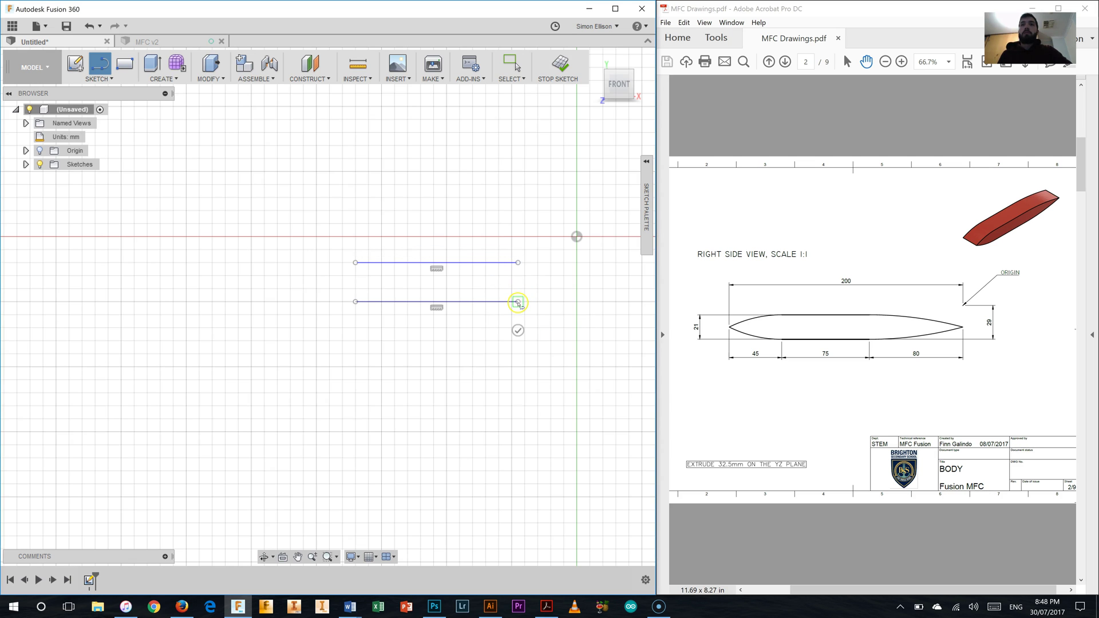
right_click(465, 344)
left_click(414, 335)
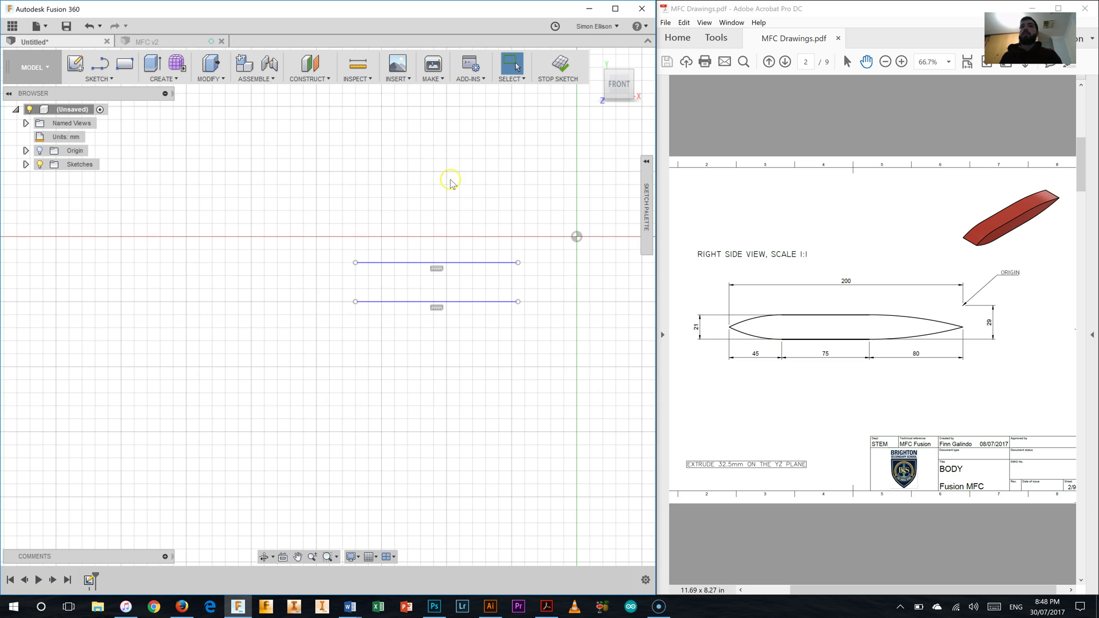
Draw tangent arcs from the left ends of both lines, meeting at a nose point about 119 mm left and 17 mm below the origin
left_click(100, 64)
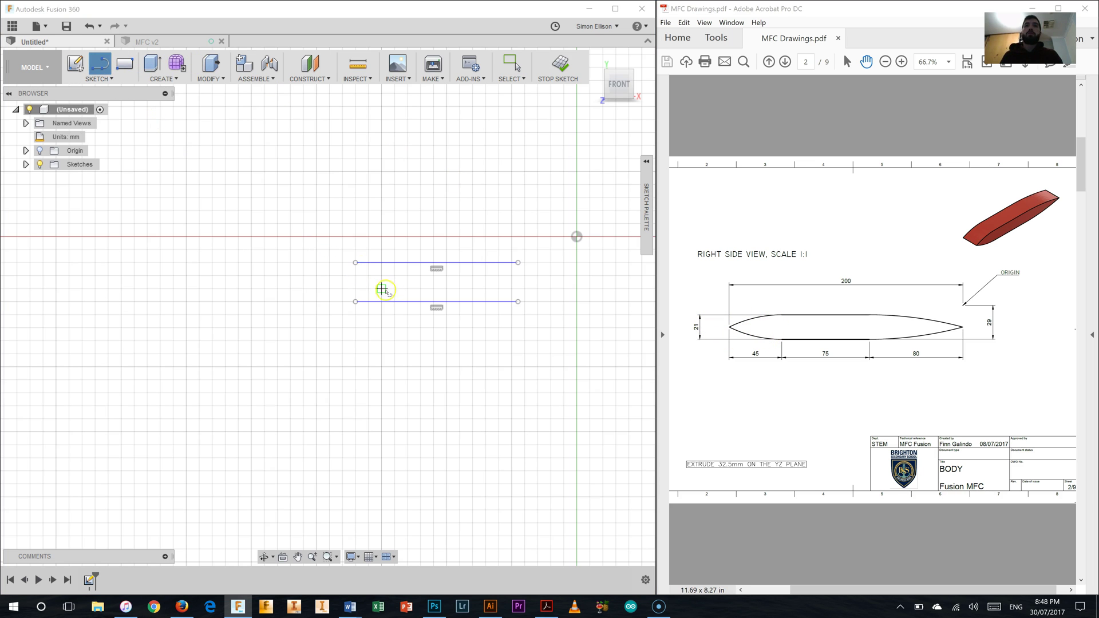
left_click_drag(356, 263, 267, 281)
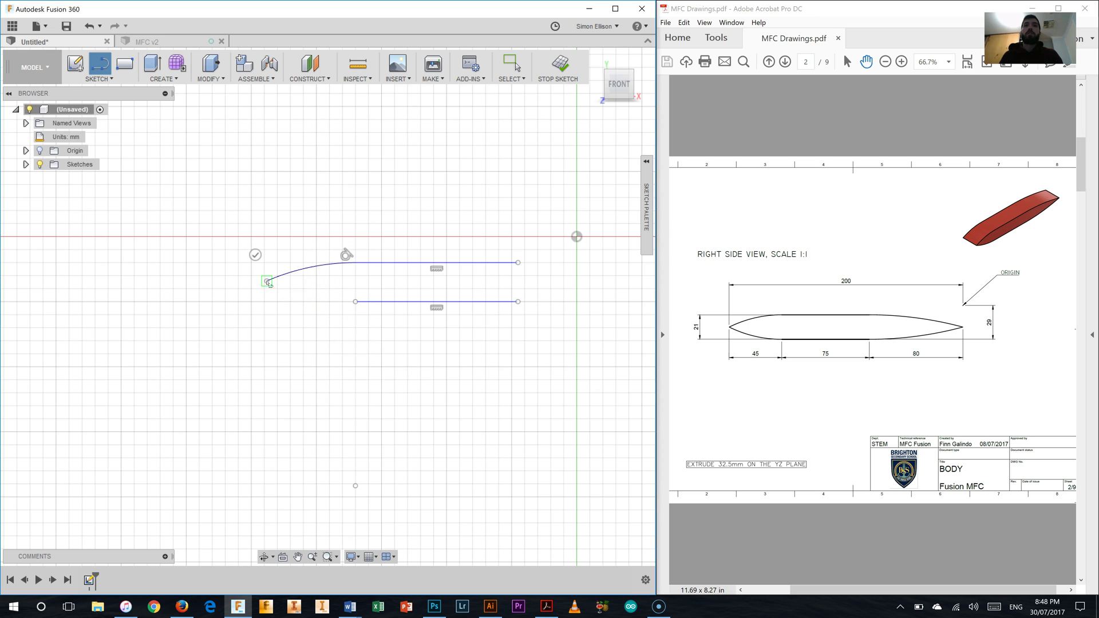
right_click(296, 302)
left_click(260, 322)
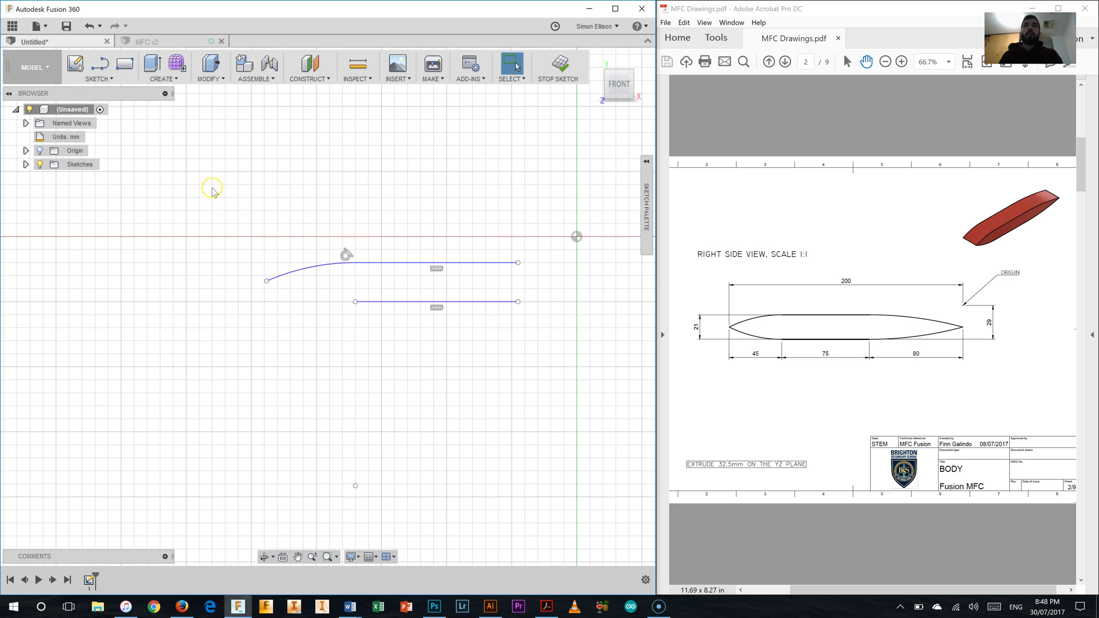
left_click(101, 66)
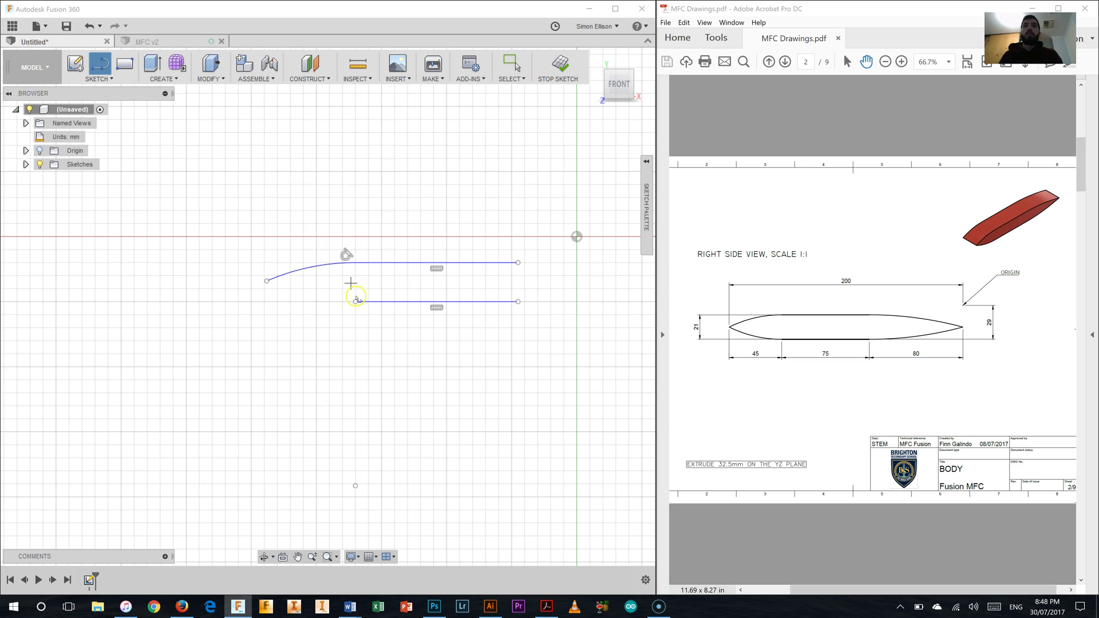
left_click_drag(355, 302, 268, 281)
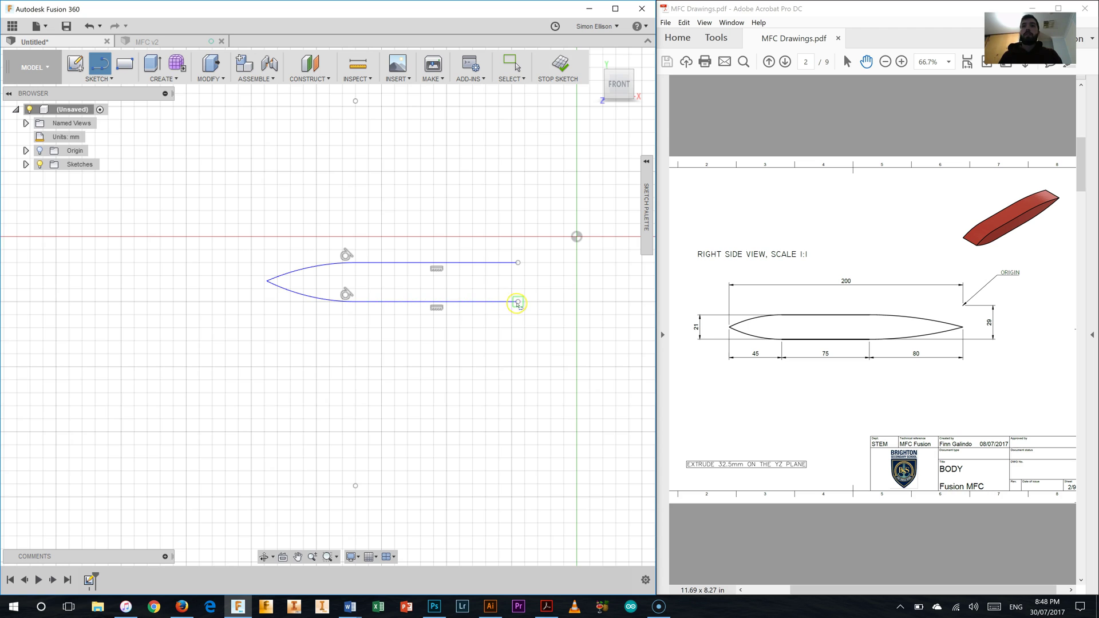
Close the profile with tangent arcs from the right ends of both lines, meeting at a point directly below the origin
left_click_drag(517, 302, 576, 282)
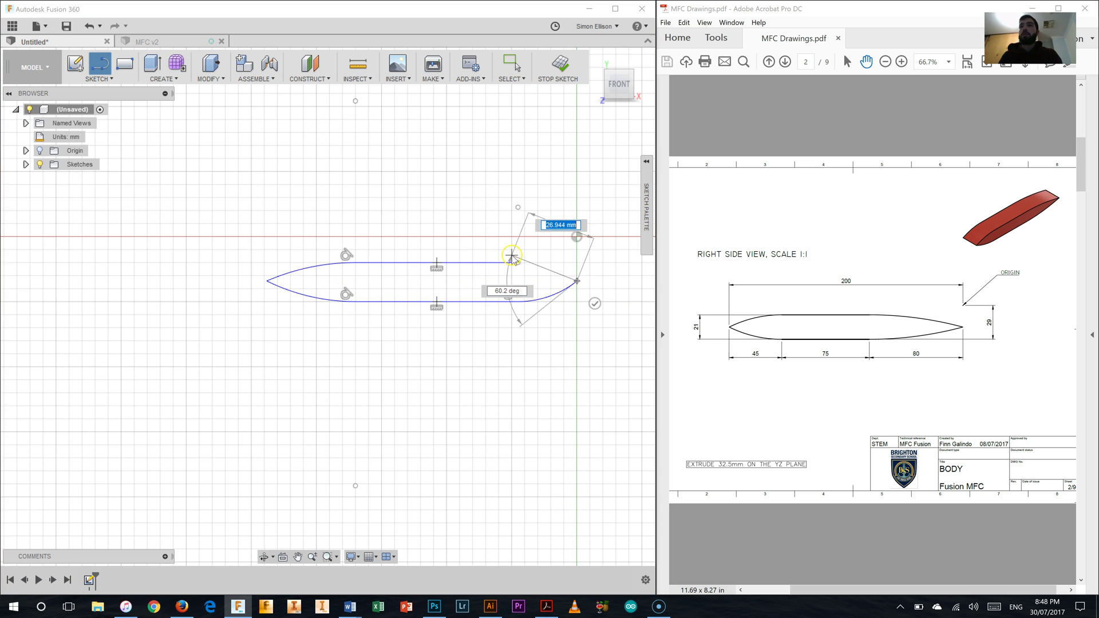
key("Escape")
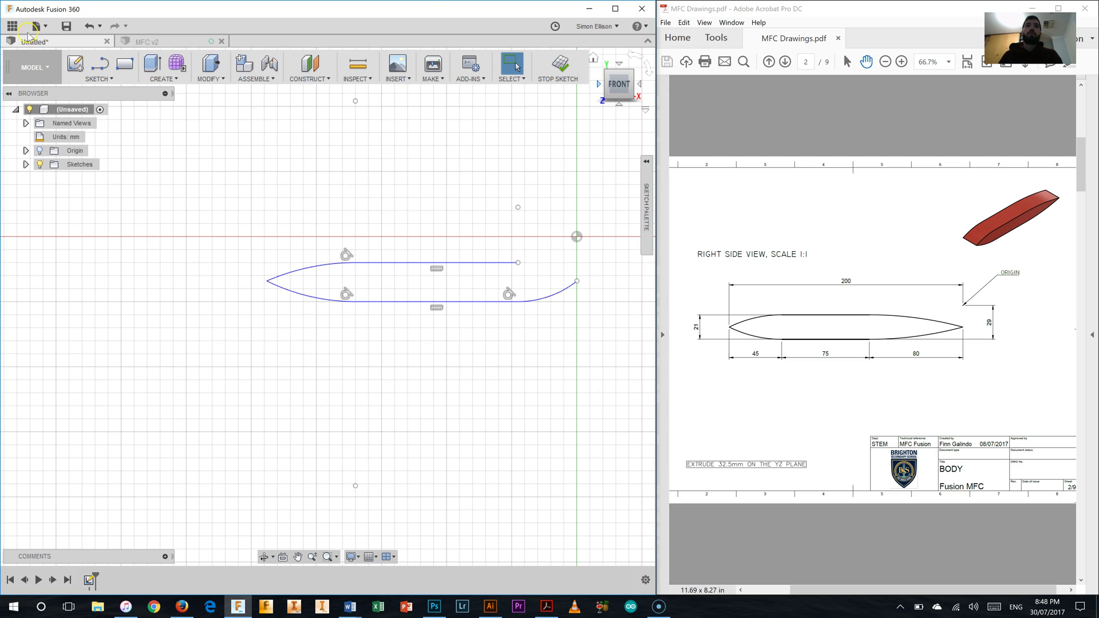
left_click(100, 63)
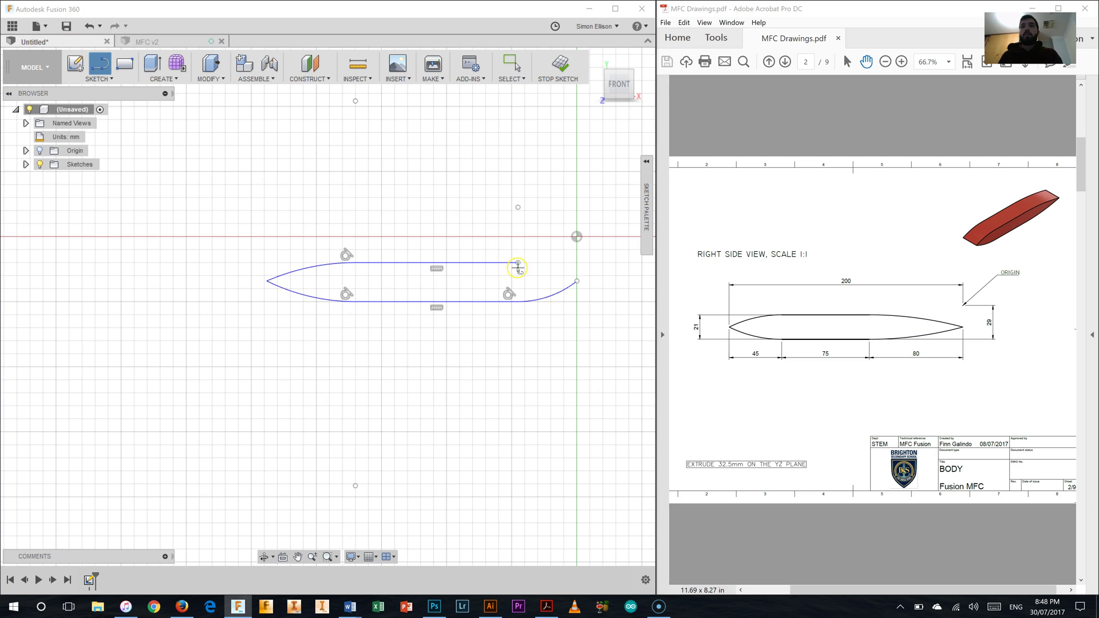
left_click_drag(518, 264, 577, 281)
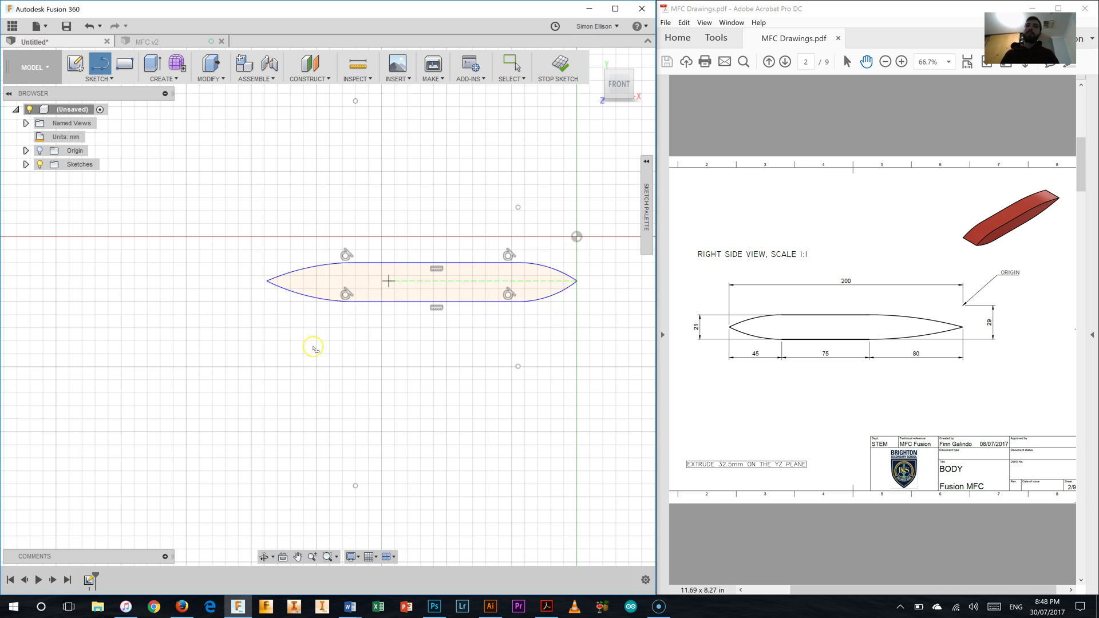
left_click(342, 355)
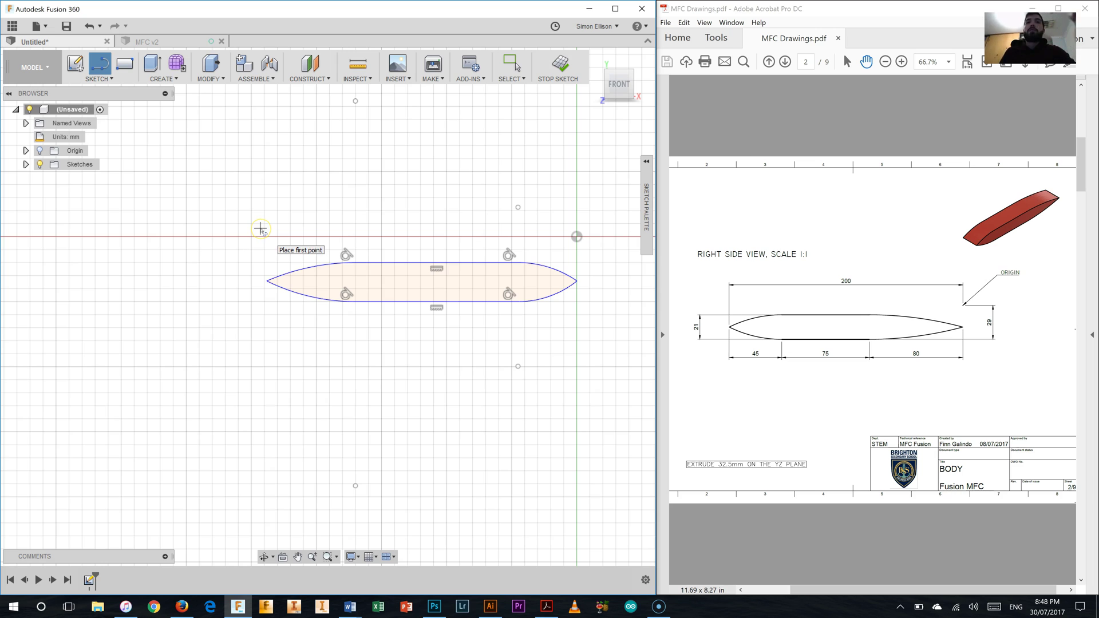
left_click(206, 270)
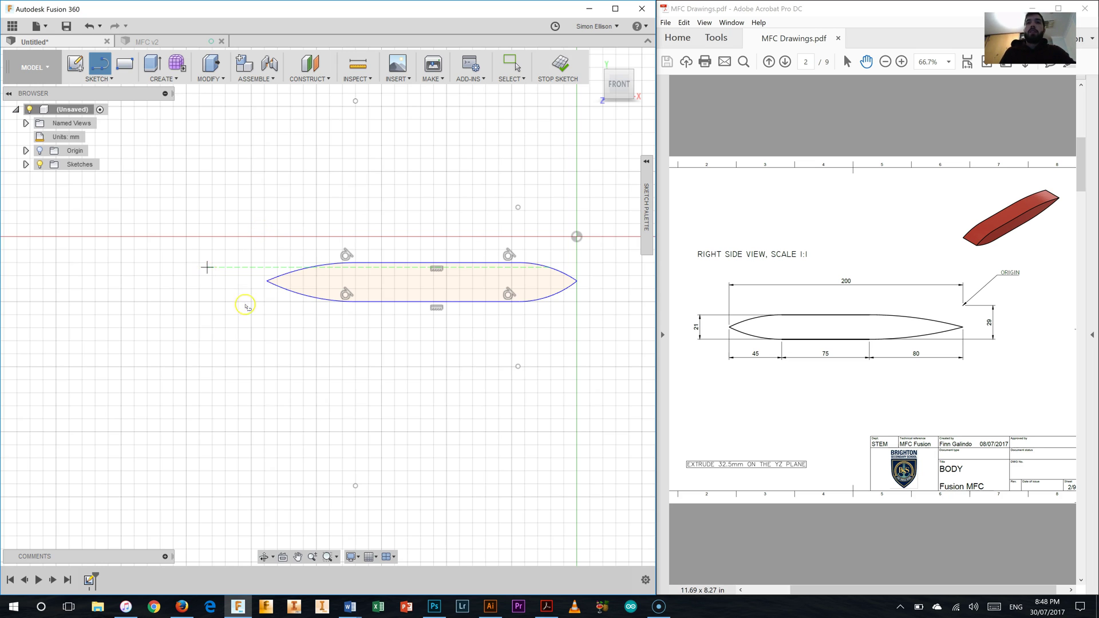
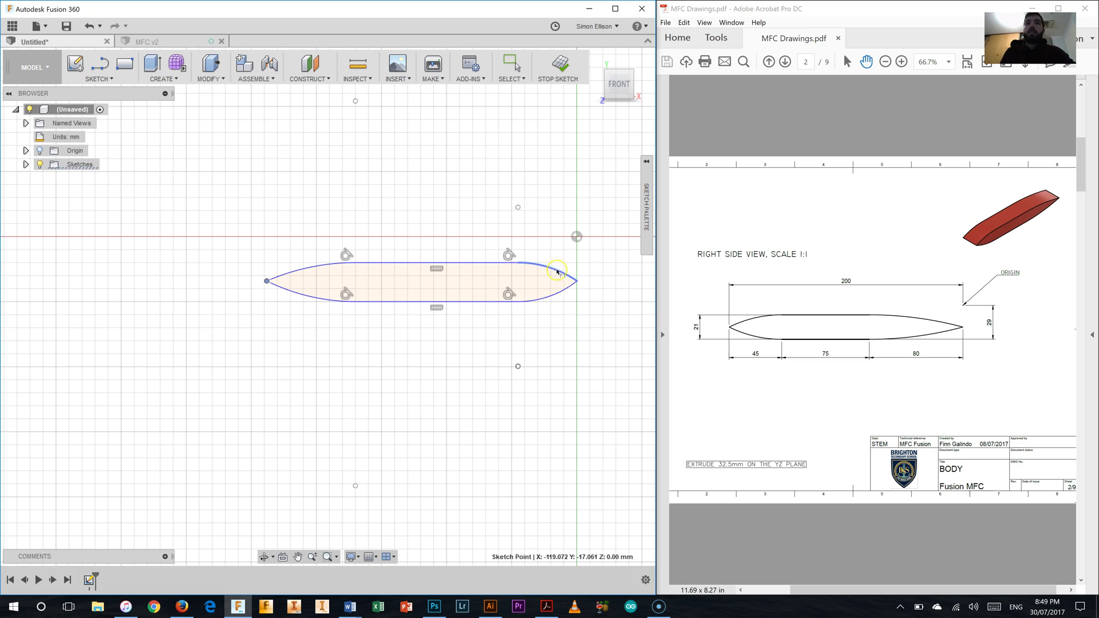
Dimension the horizontal distance from the nose point to the origin at 200 mm, placing it above the profile
left_click(578, 237)
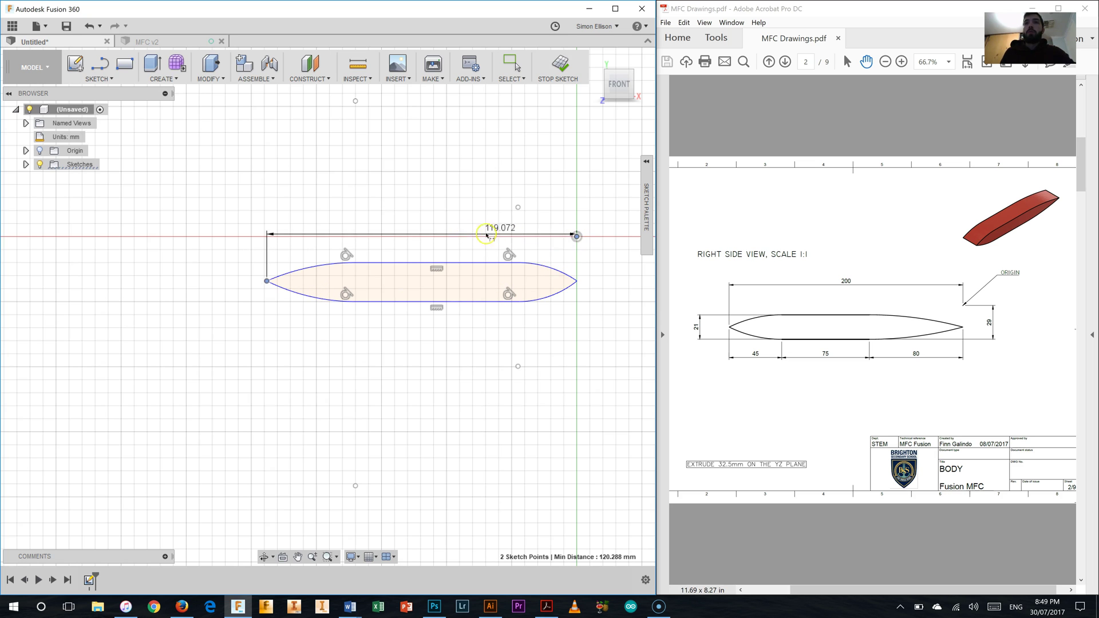
left_click(448, 225)
type("200")
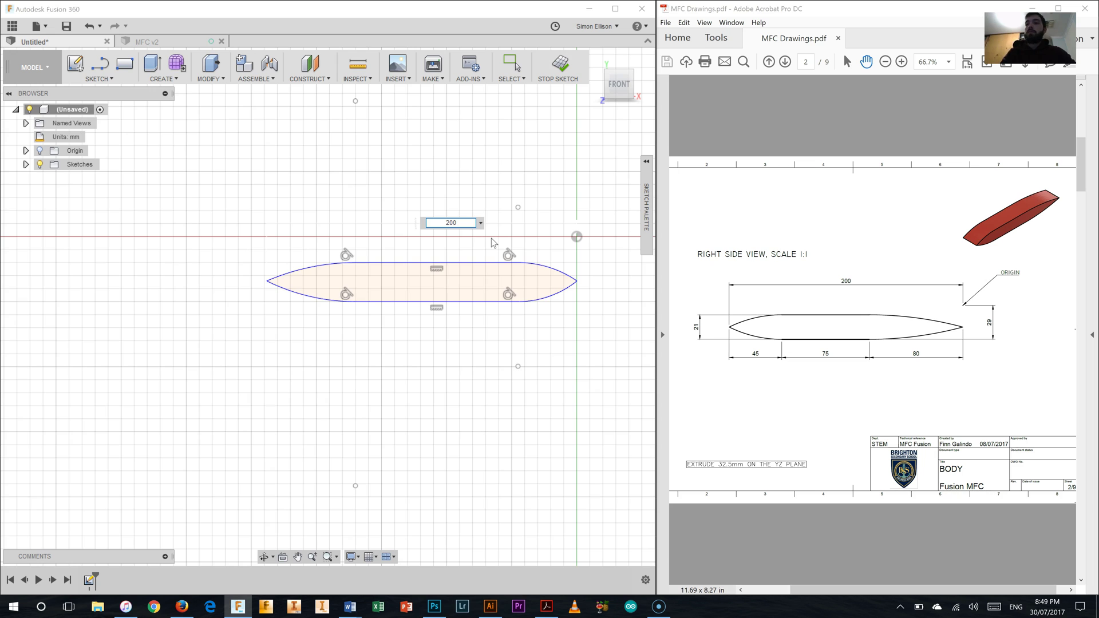
key("Return")
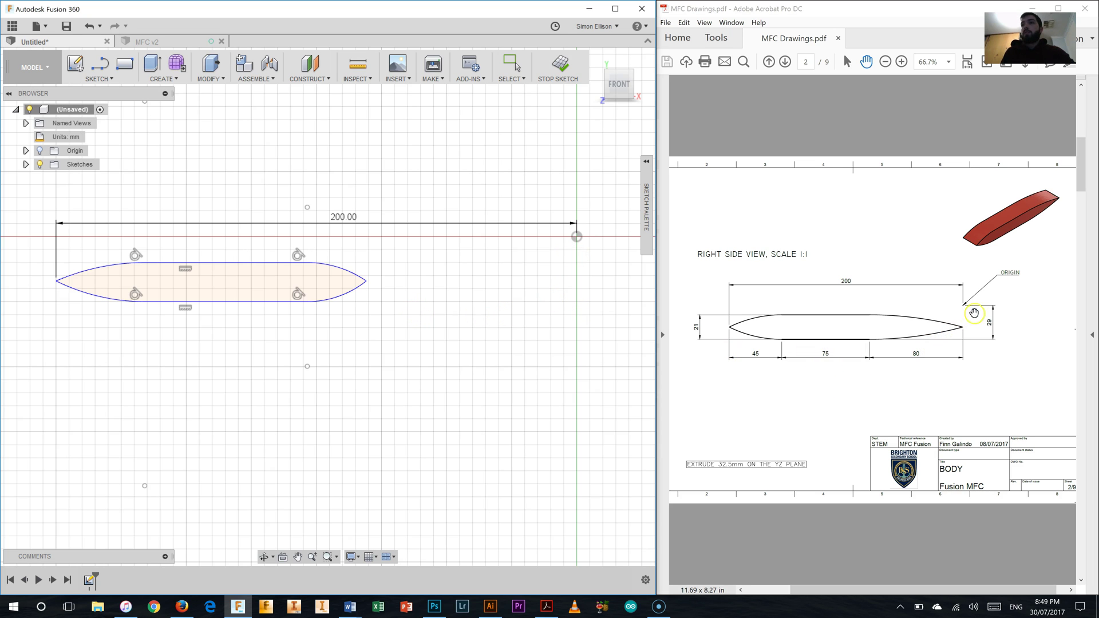
Dimension the vertical distance from the lower straight edge to the origin at 29 mm, placing it beyond the tail end
left_click(226, 302)
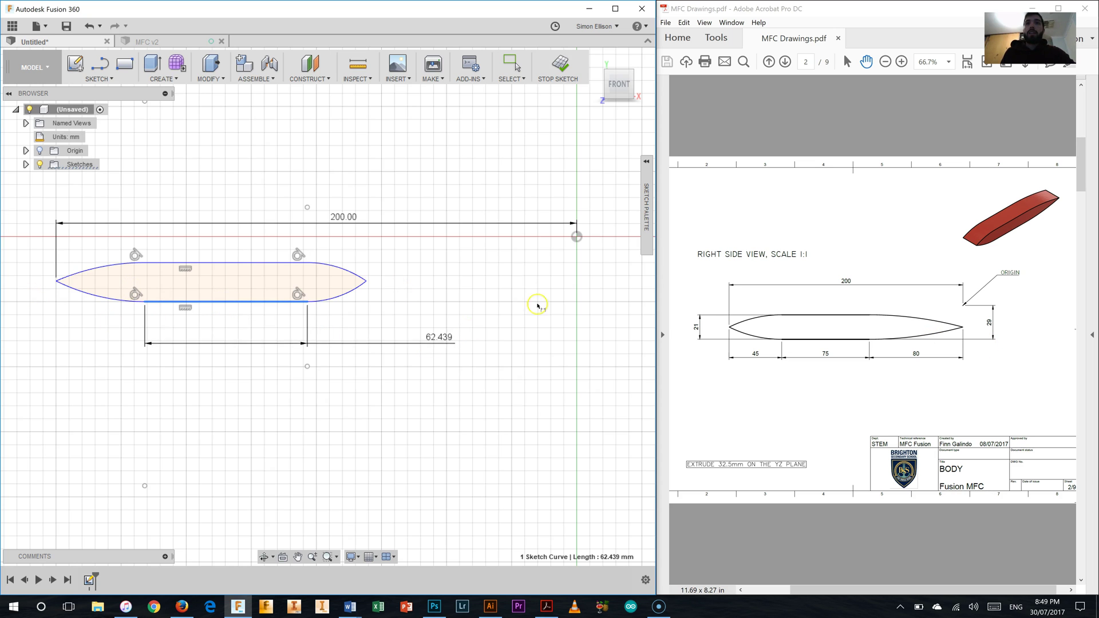
left_click(578, 236)
left_click(601, 269)
type("29")
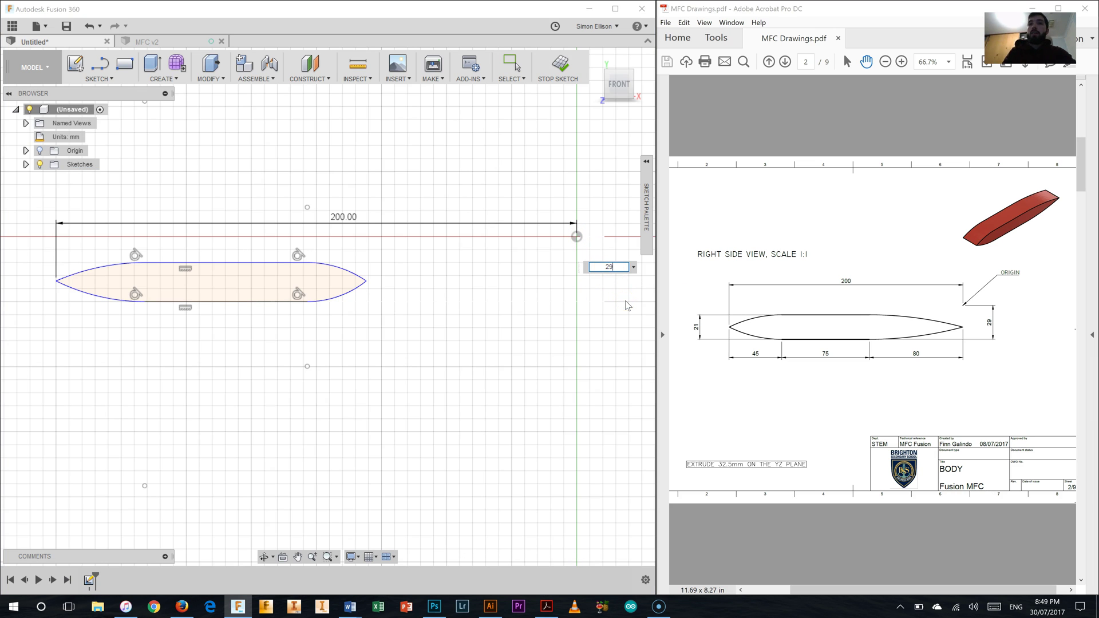
key("Return")
left_click(389, 379)
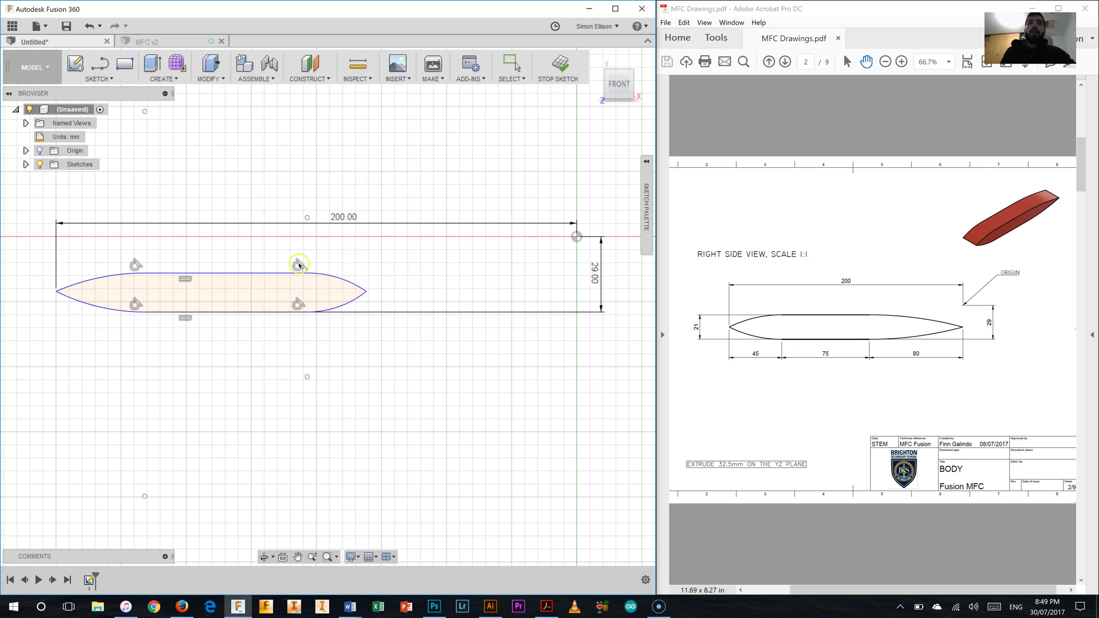
Dimension the height between the two straight edges at 21 mm and place the dimension clear of the nose
left_click(250, 312)
left_click(246, 273)
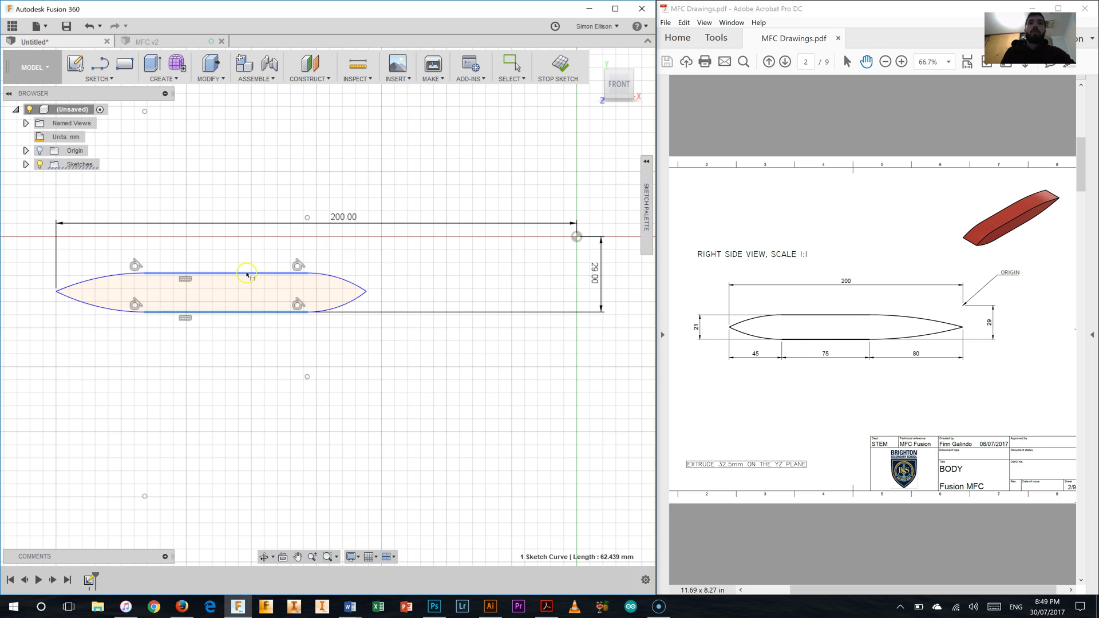
left_click(27, 290)
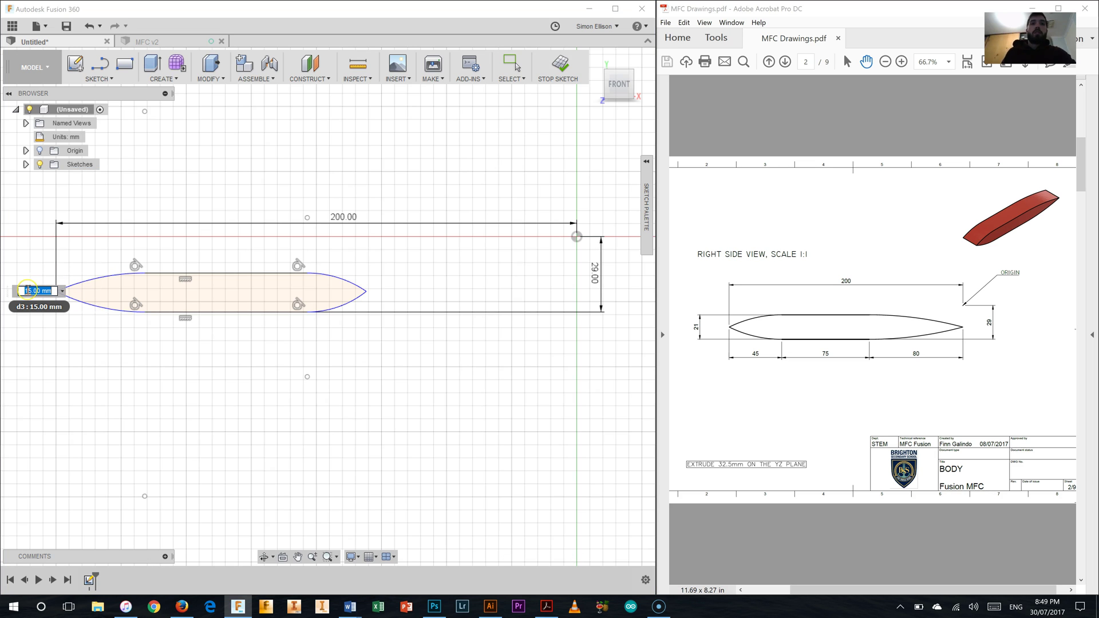
type("21")
key("Return")
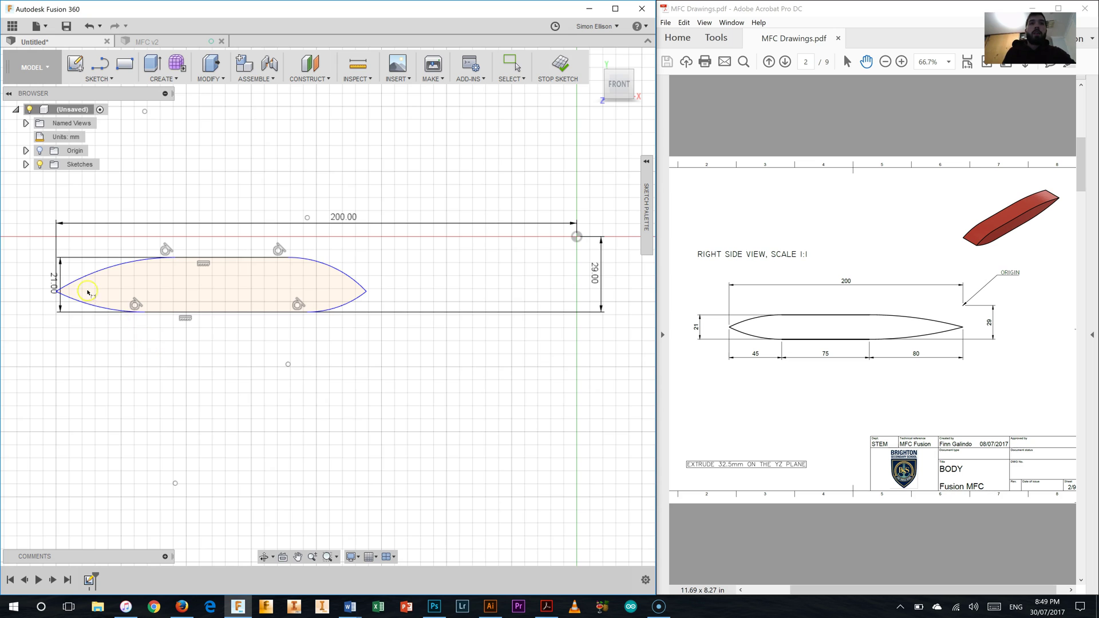
left_click_drag(53, 281, 21, 279)
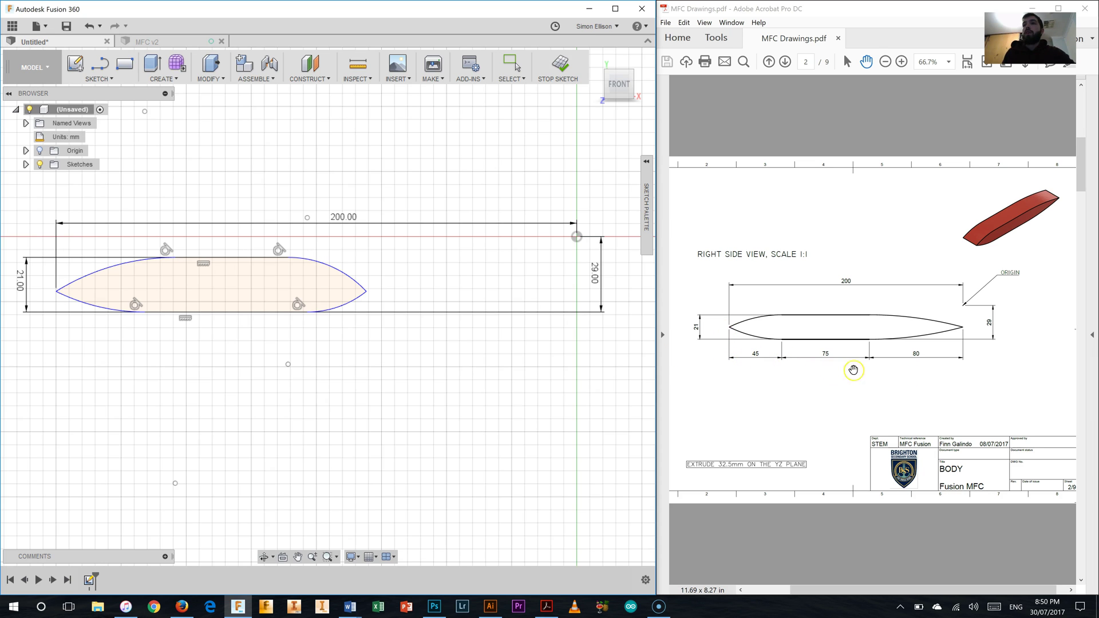
Dimension the horizontal distance from the nose point to the lower edge's front end at 45 mm, keeping the height dimension clear of the profile
left_click(56, 292)
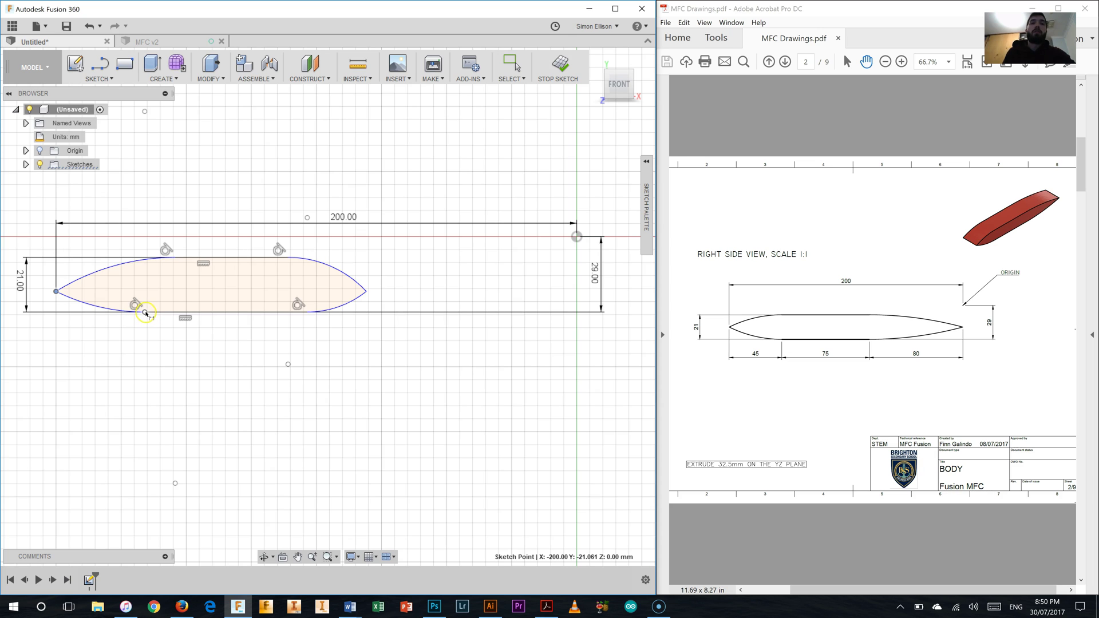
left_click(145, 313)
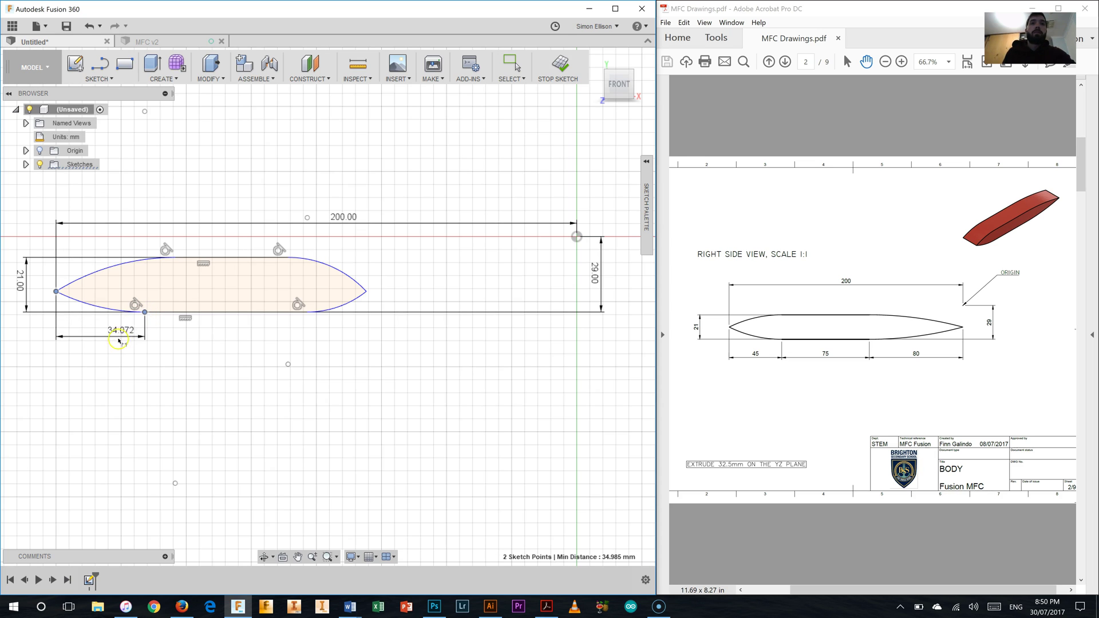
left_click(117, 347)
type("45")
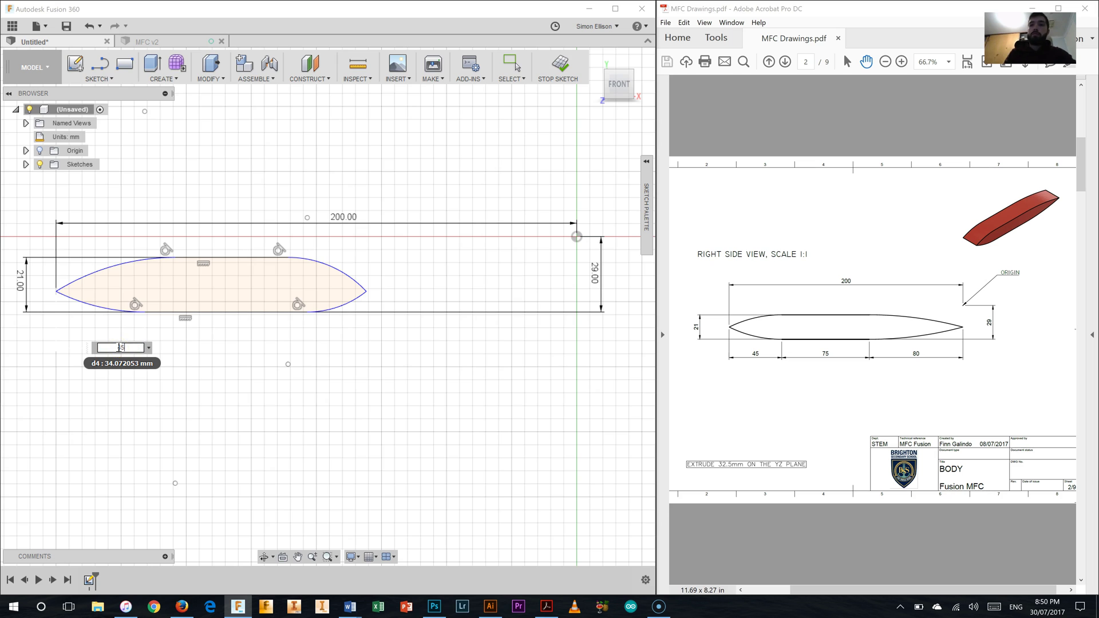
key("Return")
left_click(44, 281)
left_click_drag(49, 282, 25, 282)
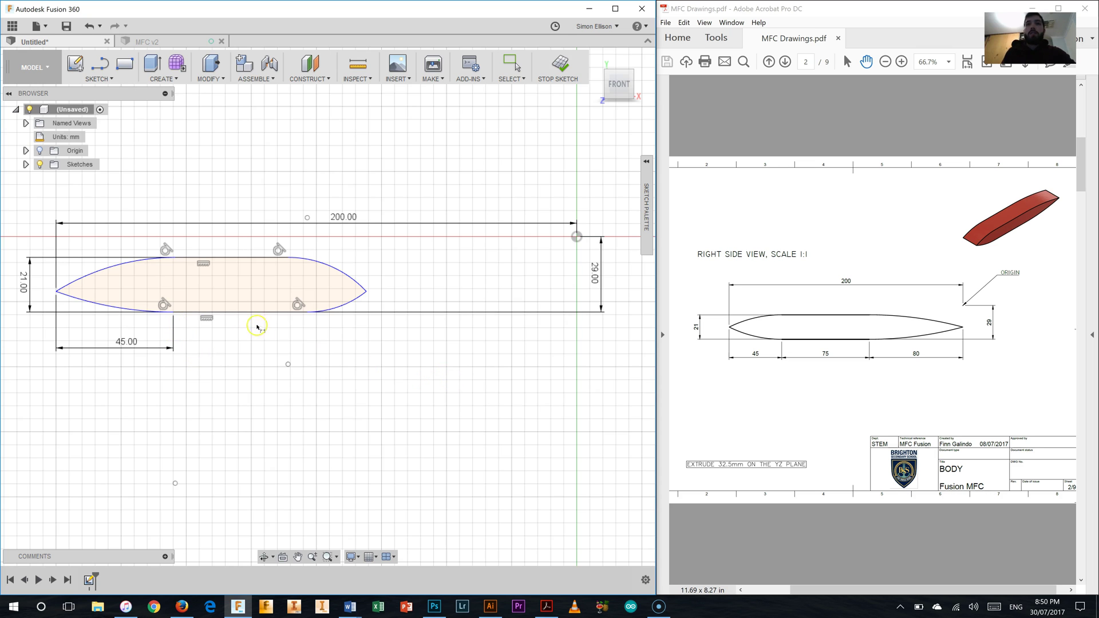
Dimension the lower straight edge's length at 75 mm, placing the dimension beneath the profile
left_click(173, 312)
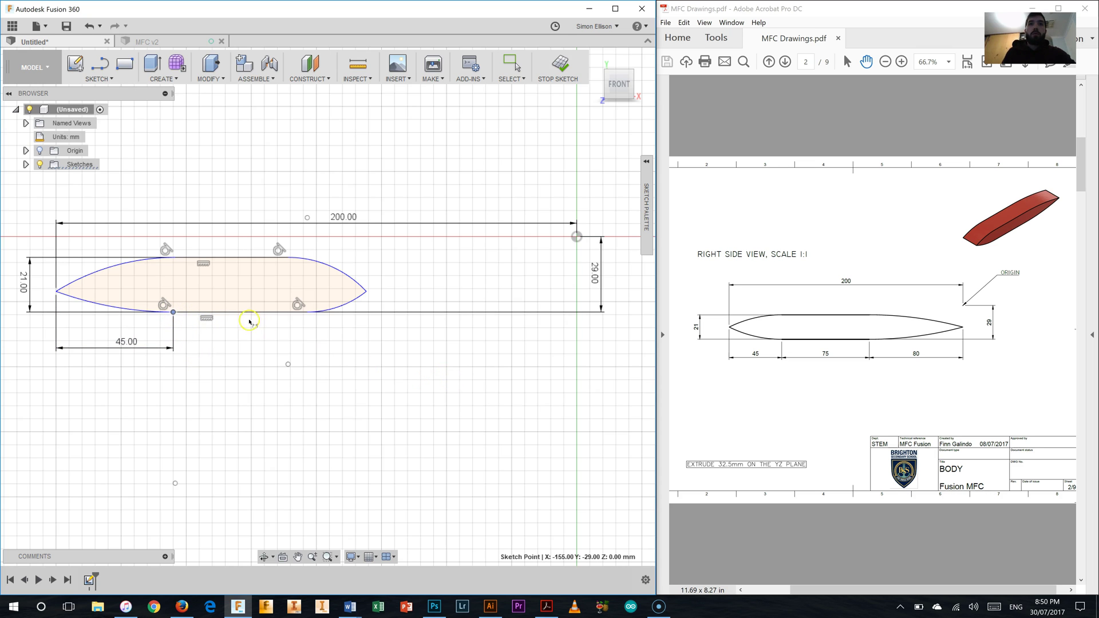
left_click(308, 312)
left_click(271, 344)
type("75")
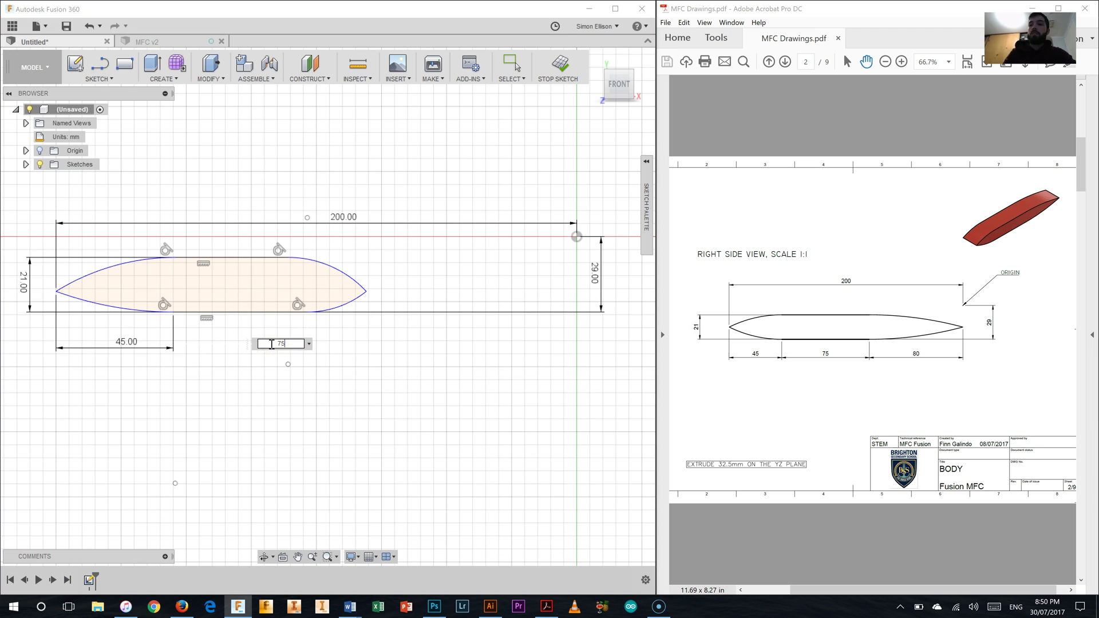
key("Return")
left_click(380, 331)
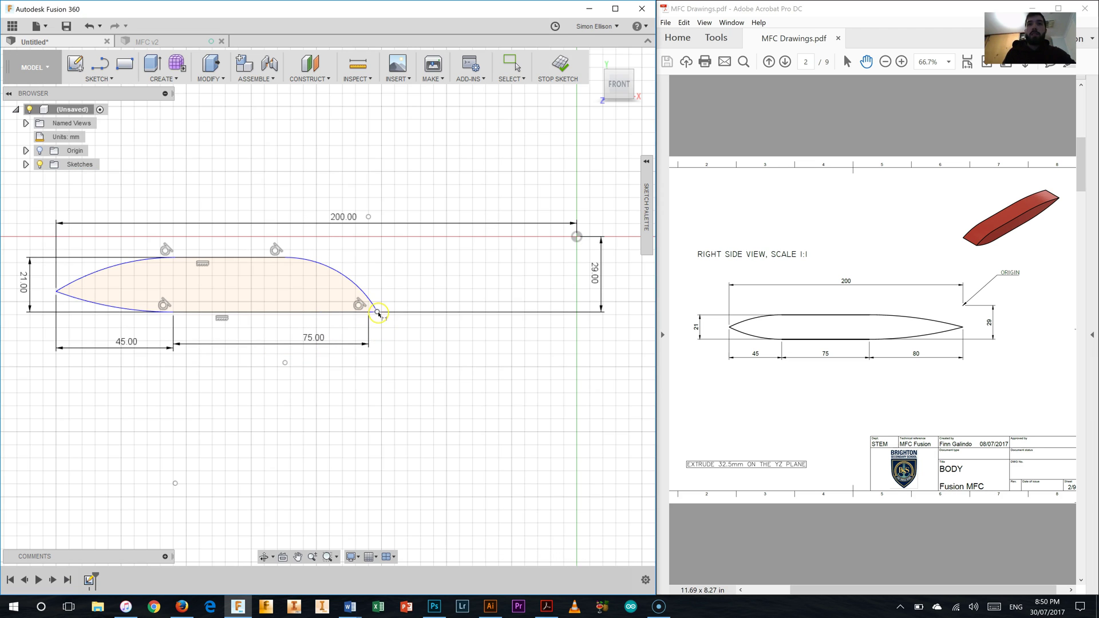
Dimension the horizontal distance from the lower edge's rear end to the tail point at 80 mm and finish dimensioning
left_click(369, 313)
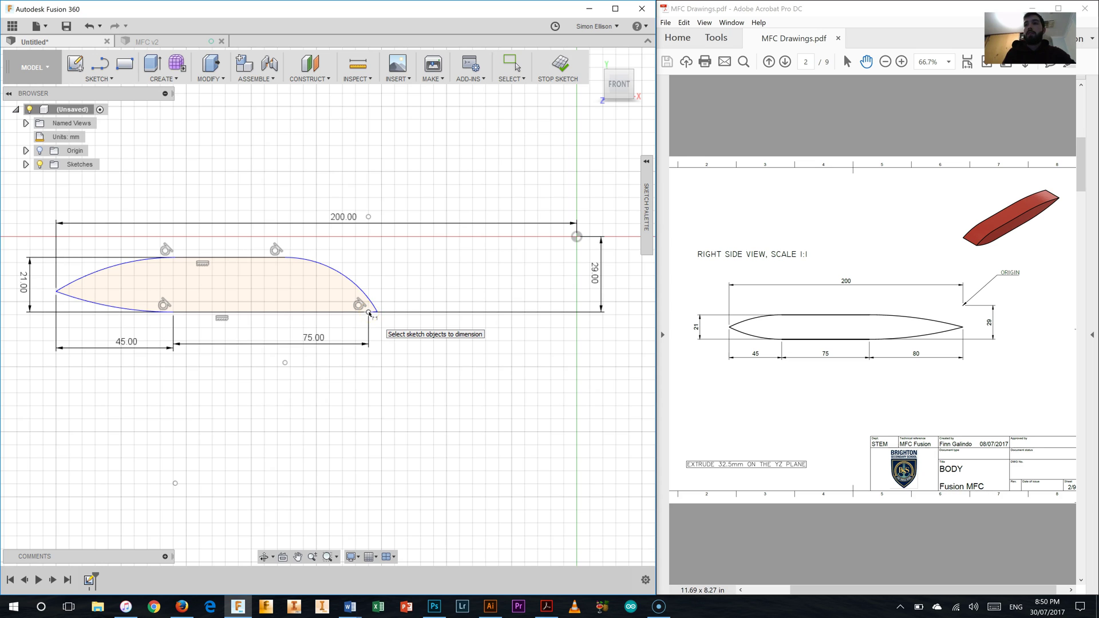
left_click(377, 313)
left_click(380, 356)
left_click(370, 368)
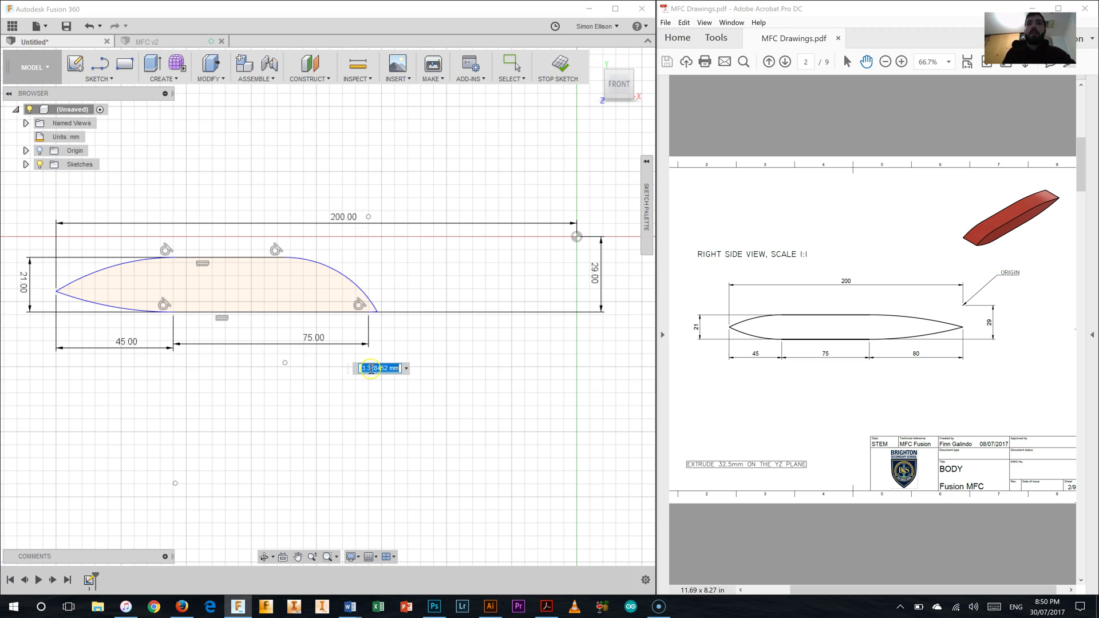
type("8")
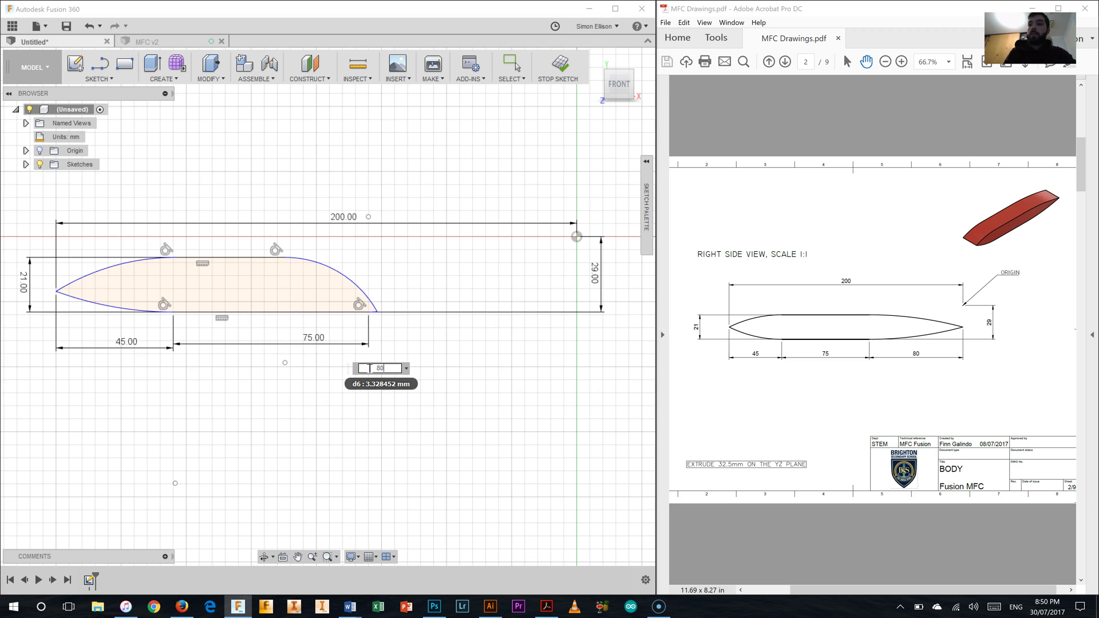
type("0")
key("Return")
left_click(576, 258)
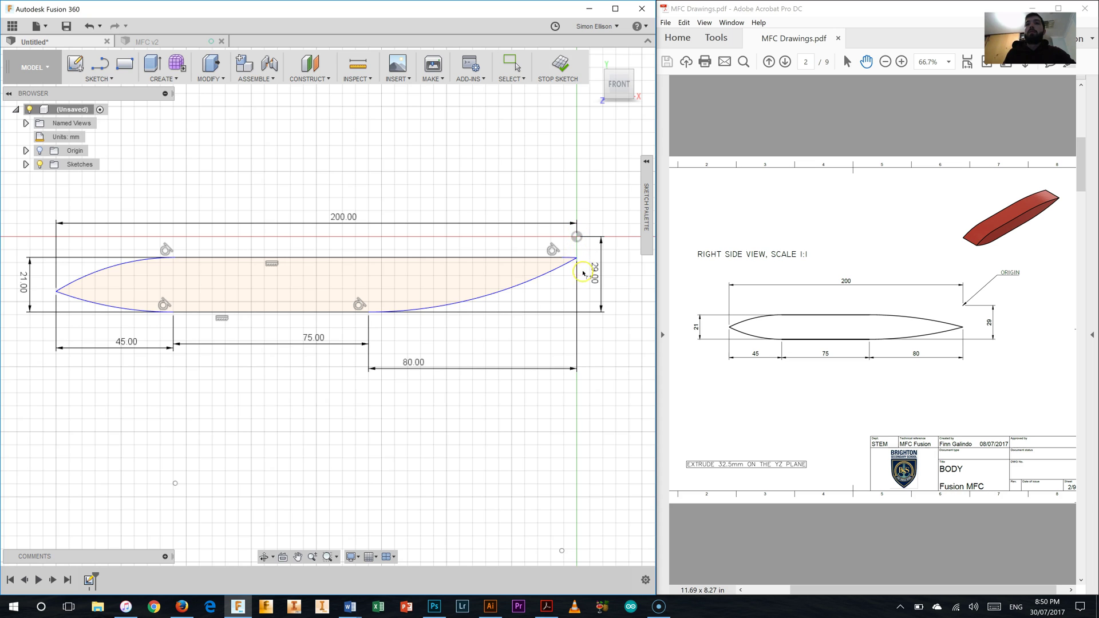
right_click(359, 418)
left_click(354, 387)
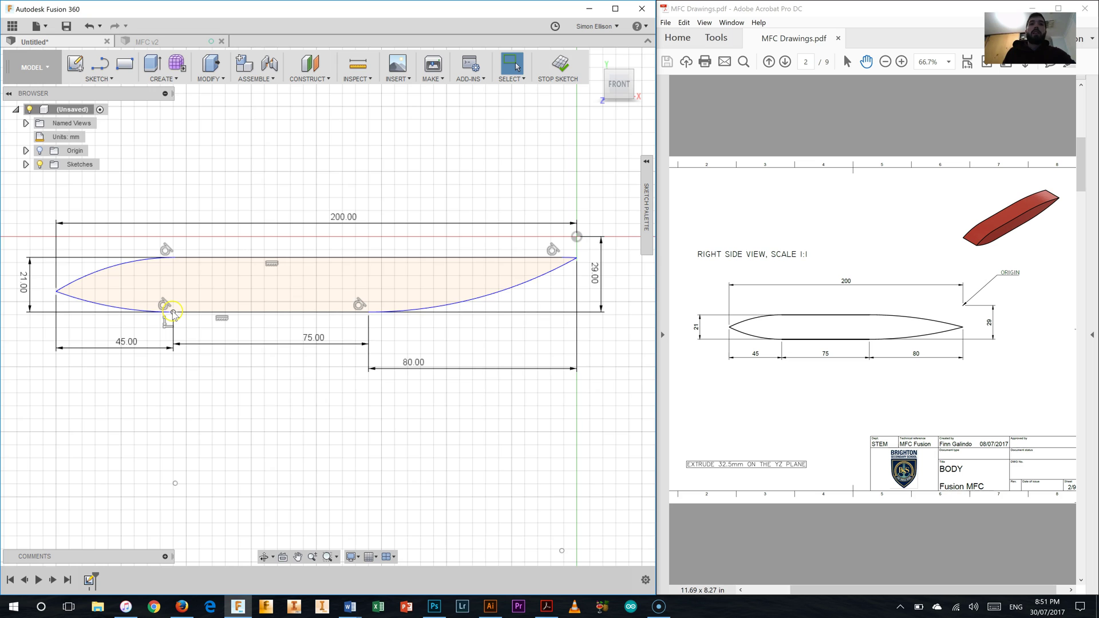
Align the front ends of the upper and lower straight edges vertically with a Horizontal/Vertical constraint
left_click(173, 312)
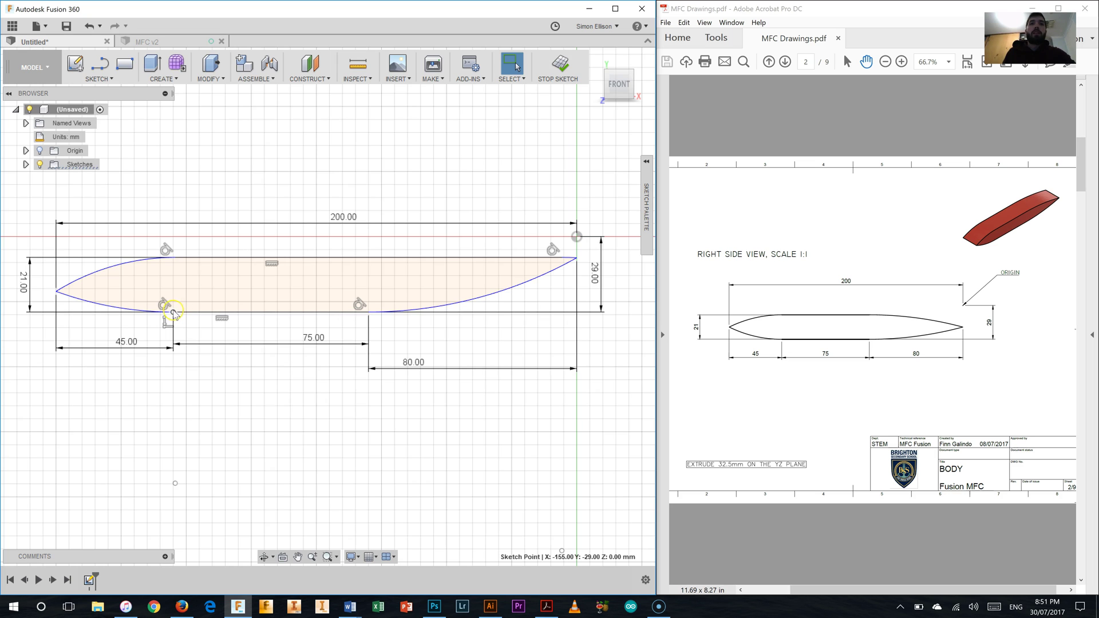
left_click(175, 258, "shift")
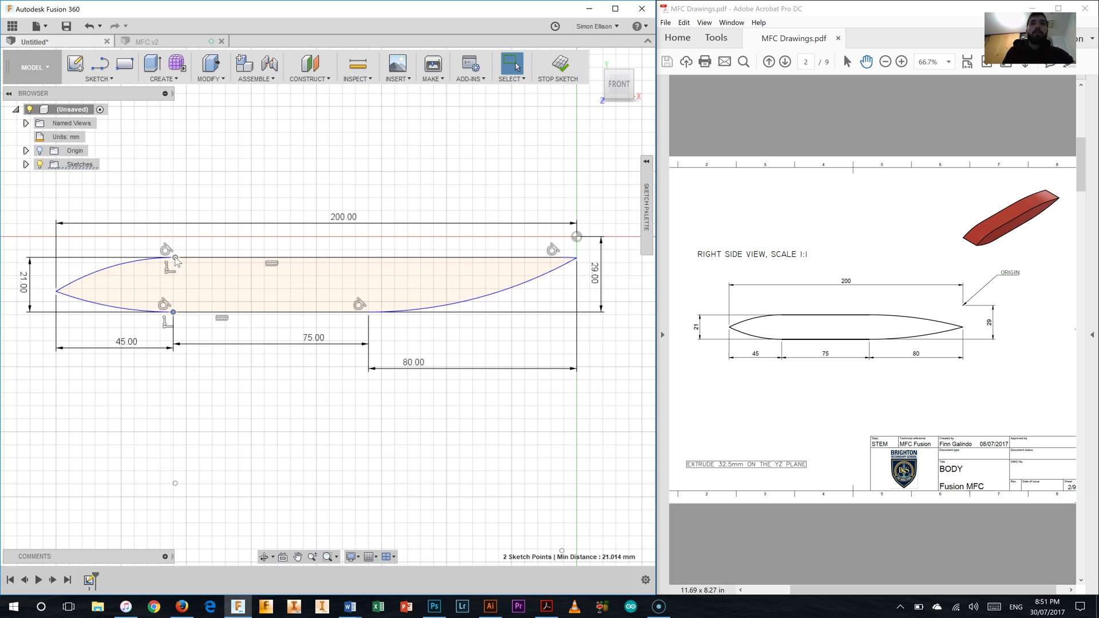
right_click(176, 261)
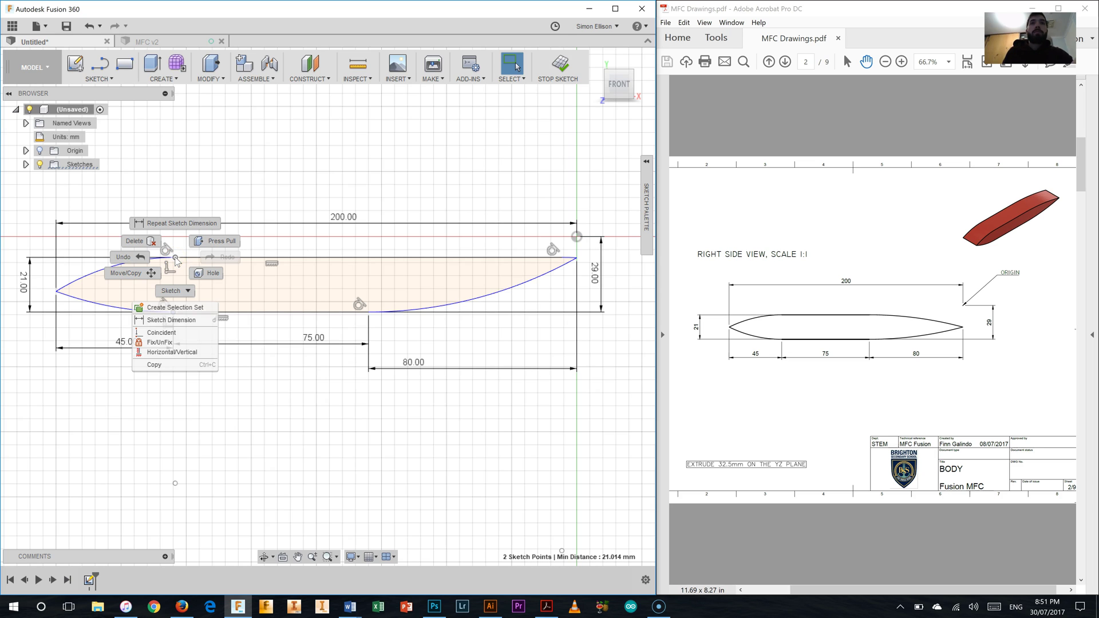
left_click(190, 353)
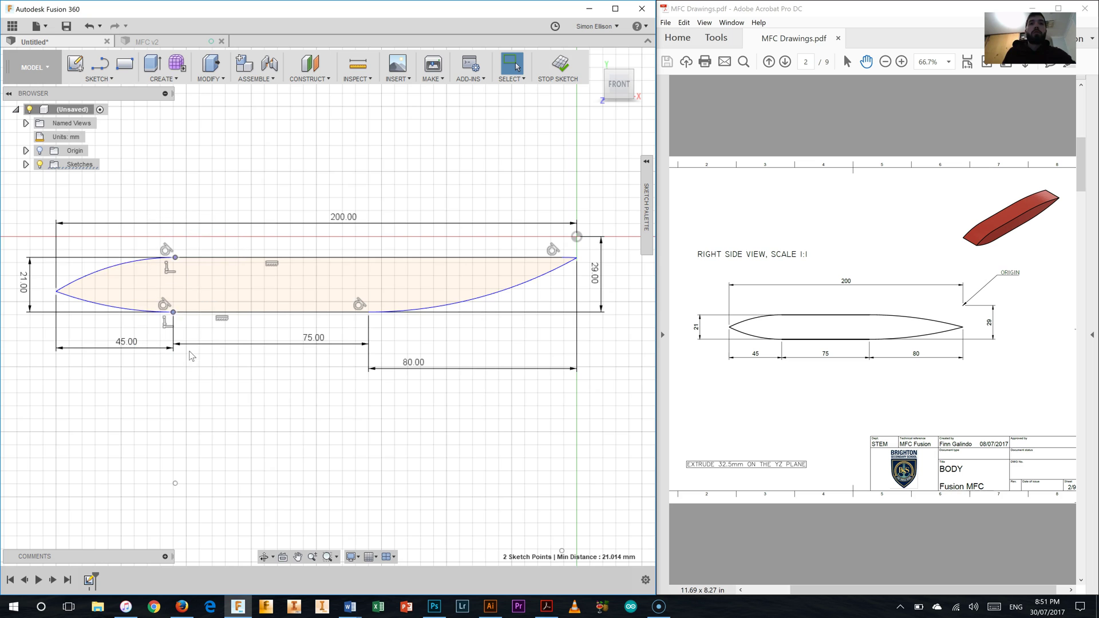
left_click(177, 269)
Align the rear ends of the upper and lower straight edges vertically with a Horizontal/Vertical constraint
left_click(366, 312)
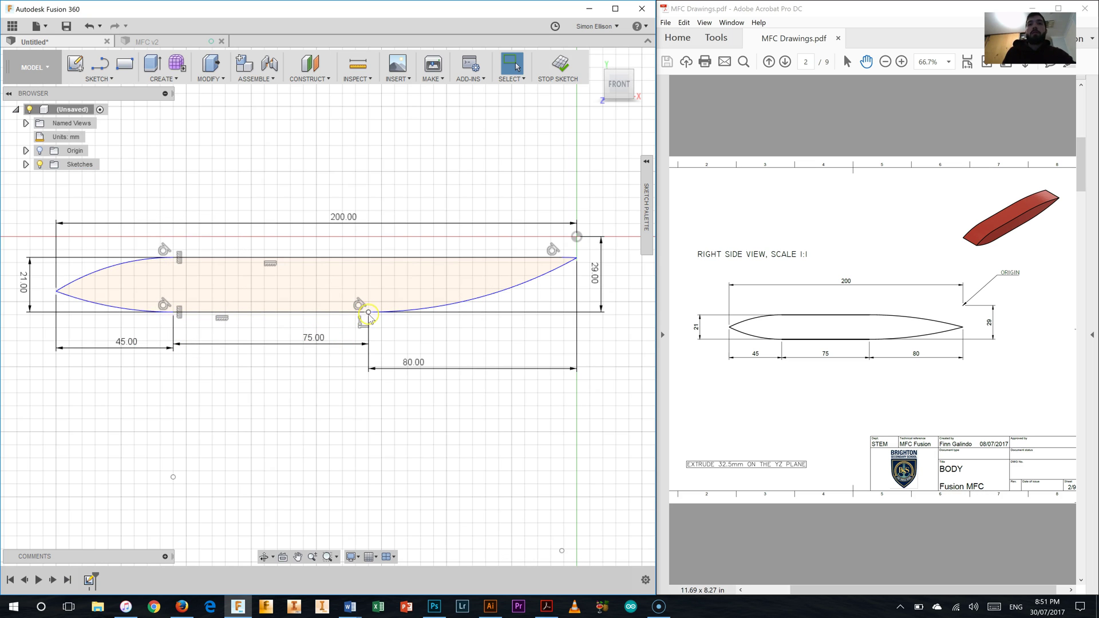
left_click(563, 261)
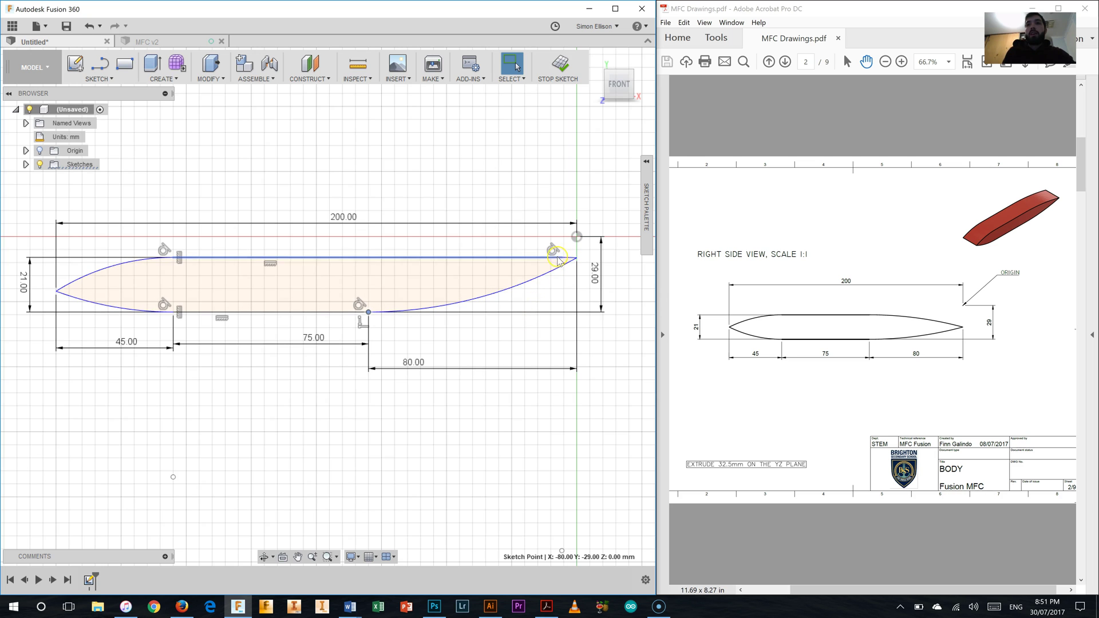
left_click(560, 259, "shift")
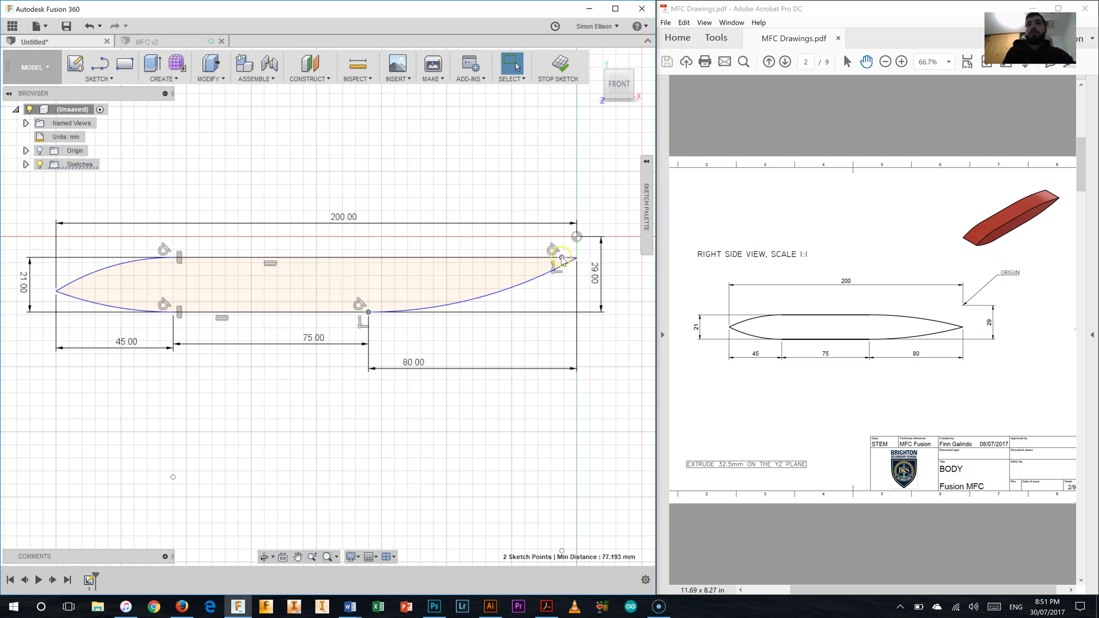
right_click(562, 260)
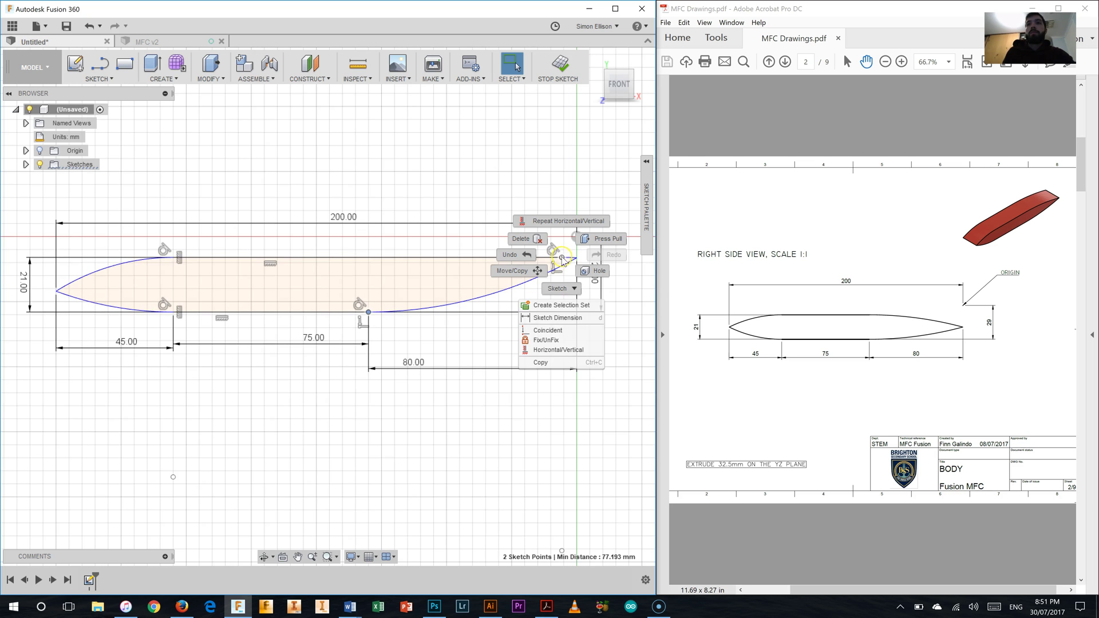
left_click(560, 350)
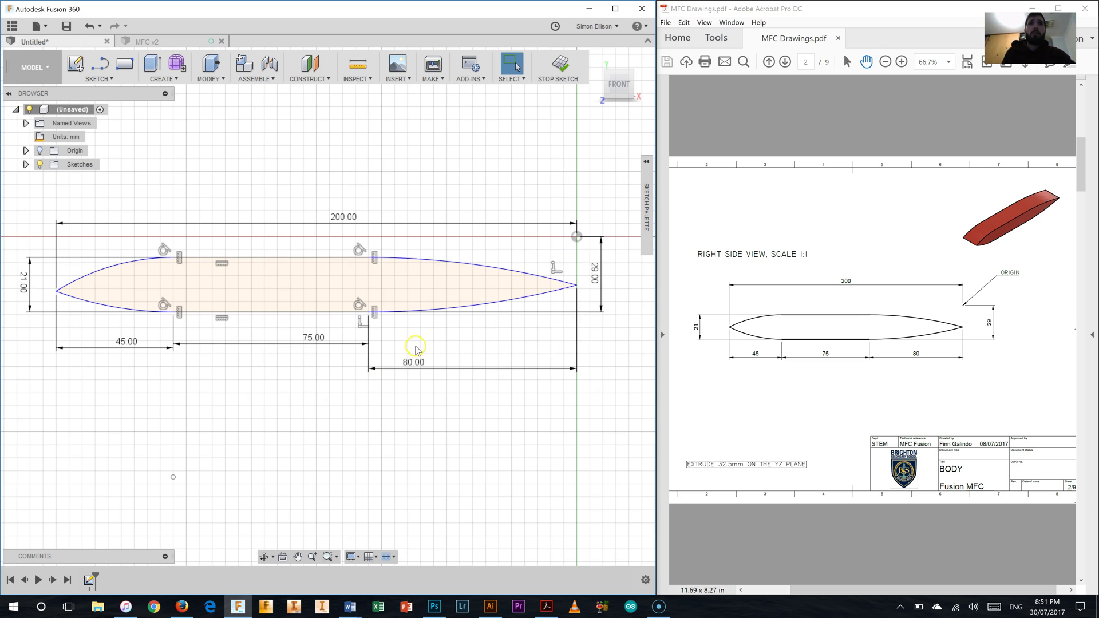
left_click(407, 367)
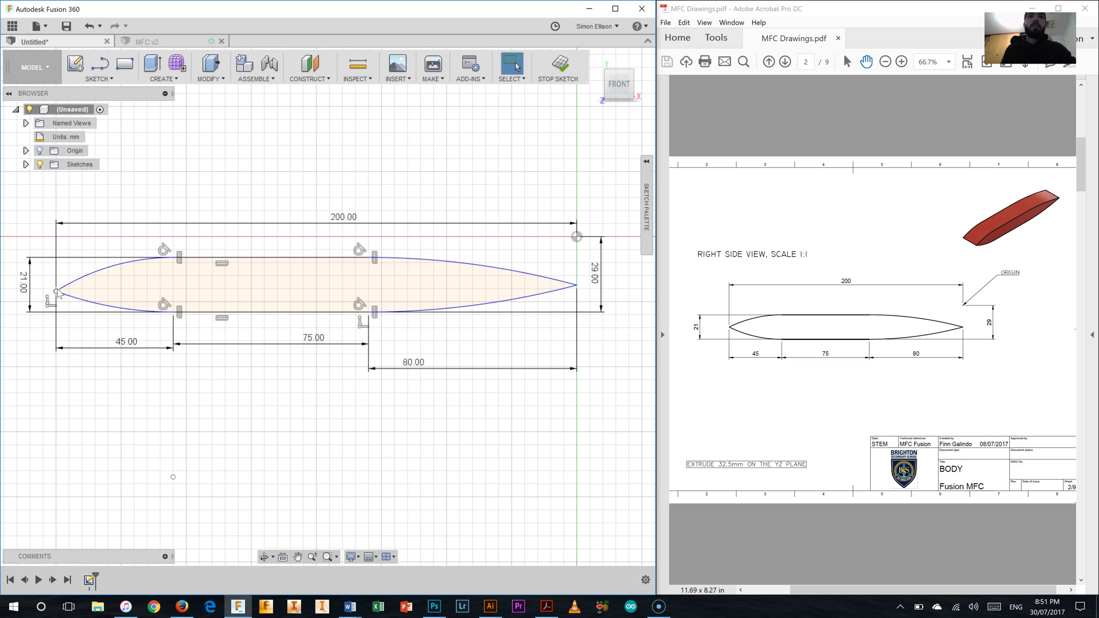
Align the profile's front tip and tail point horizontally with a Horizontal/Vertical constraint
left_click(577, 285)
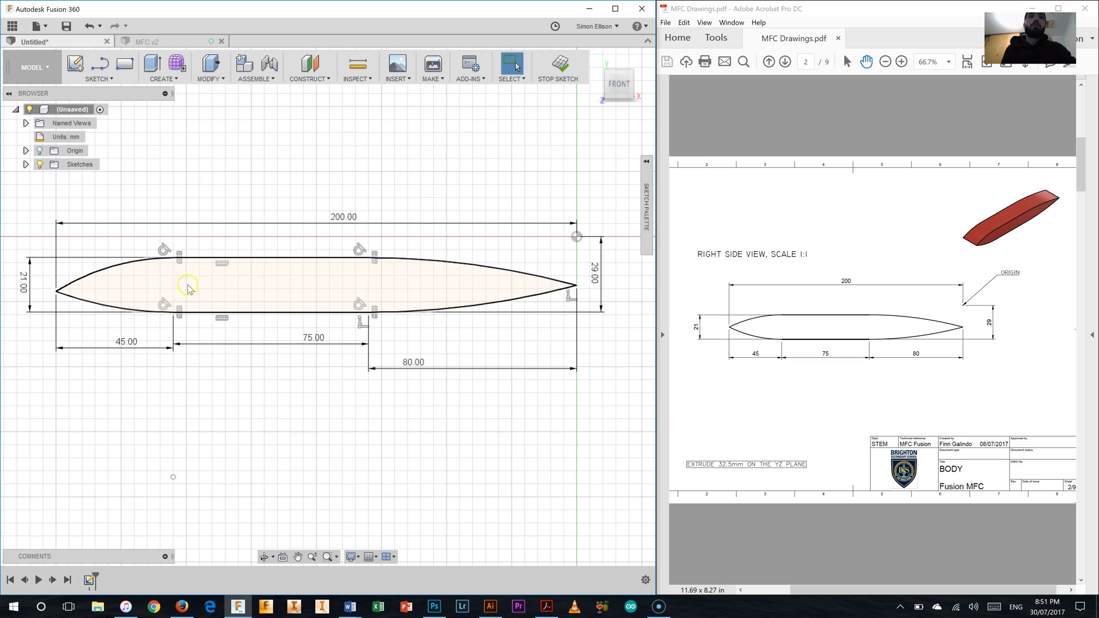
left_click(56, 292)
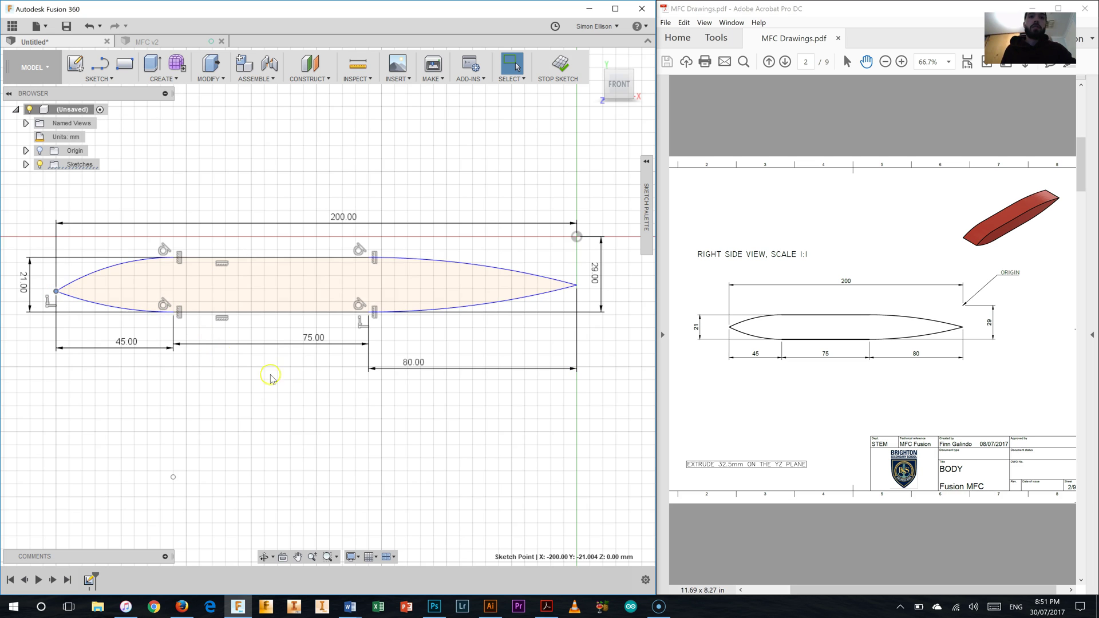
left_click(577, 285, "shift")
right_click(577, 286)
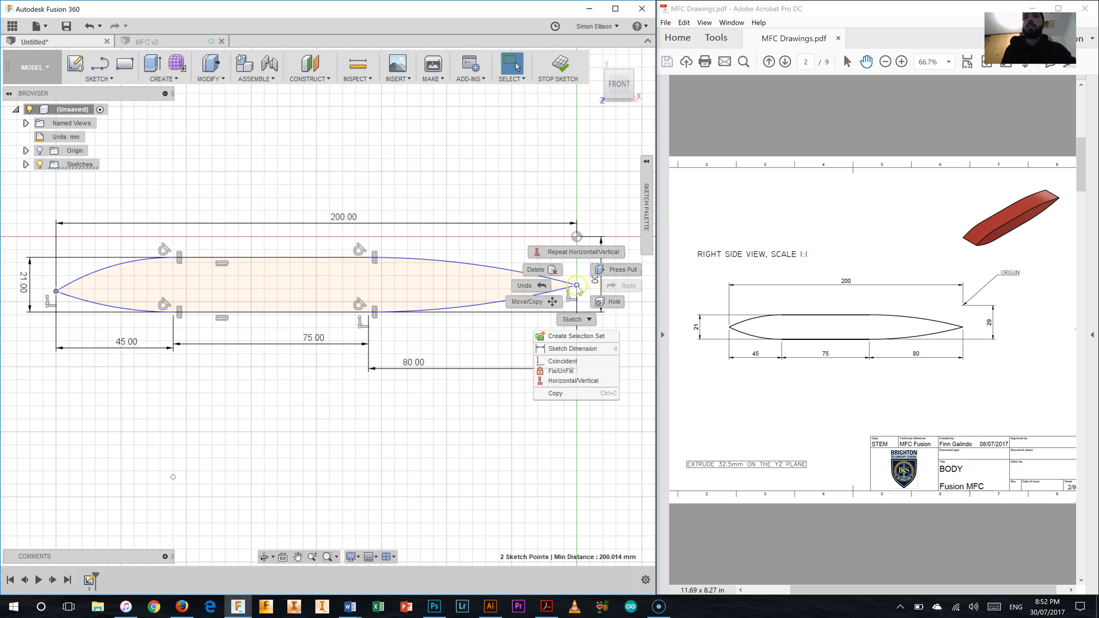
left_click(575, 381)
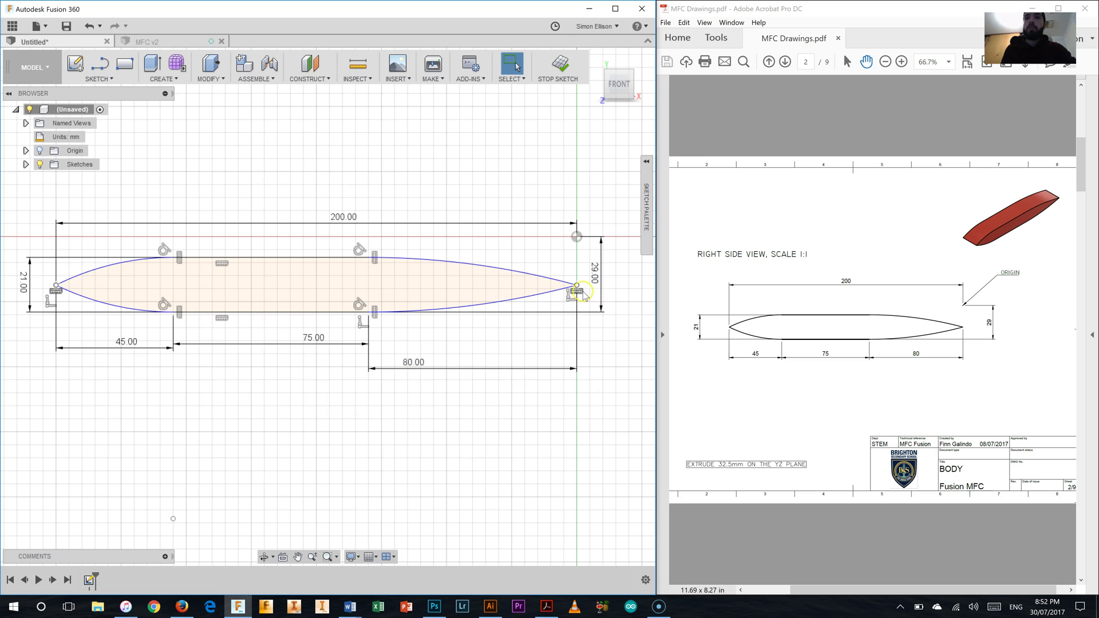
left_click(576, 285)
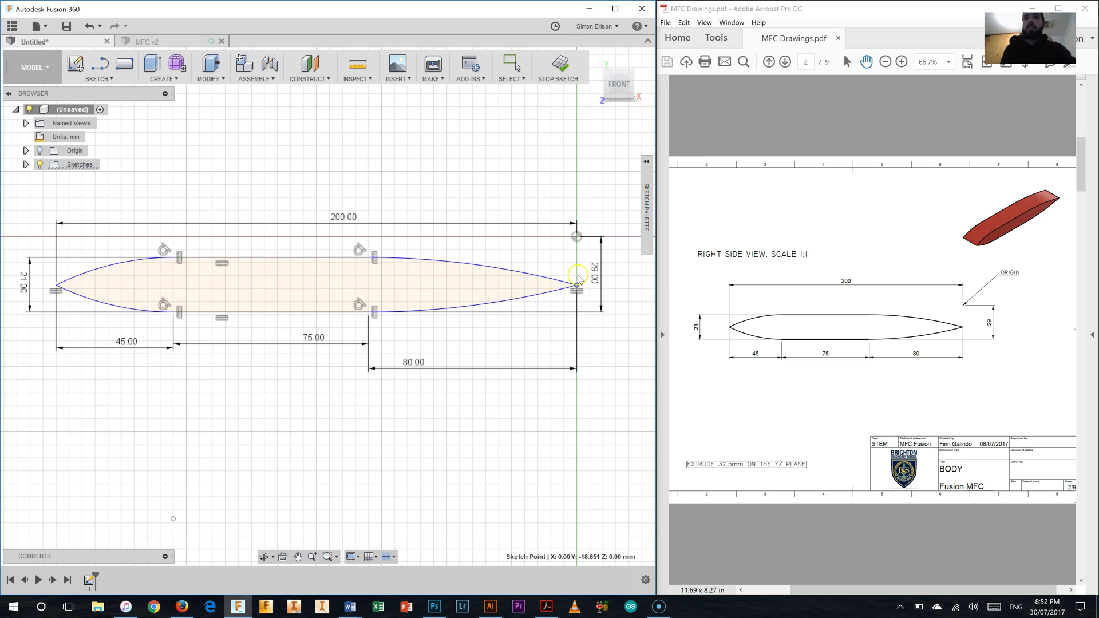
left_click(555, 267)
left_click(512, 301)
left_click(448, 425)
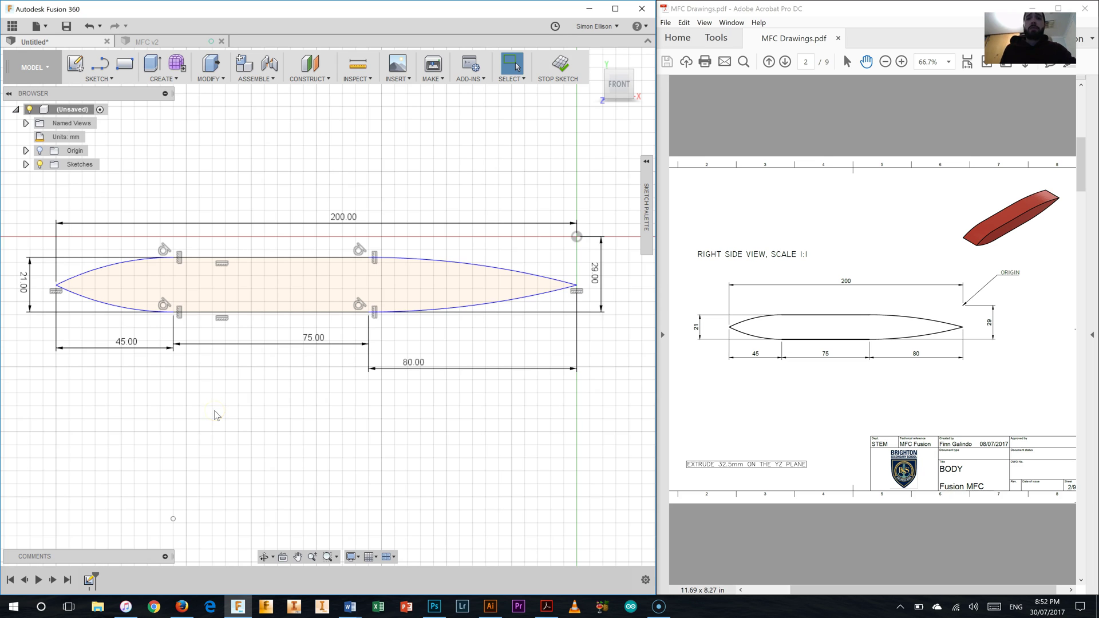
Dimension the vertical distance from the front tip to the lower straight edge at 10.5 mm, placing the dimension inside the profile
left_click(64, 294)
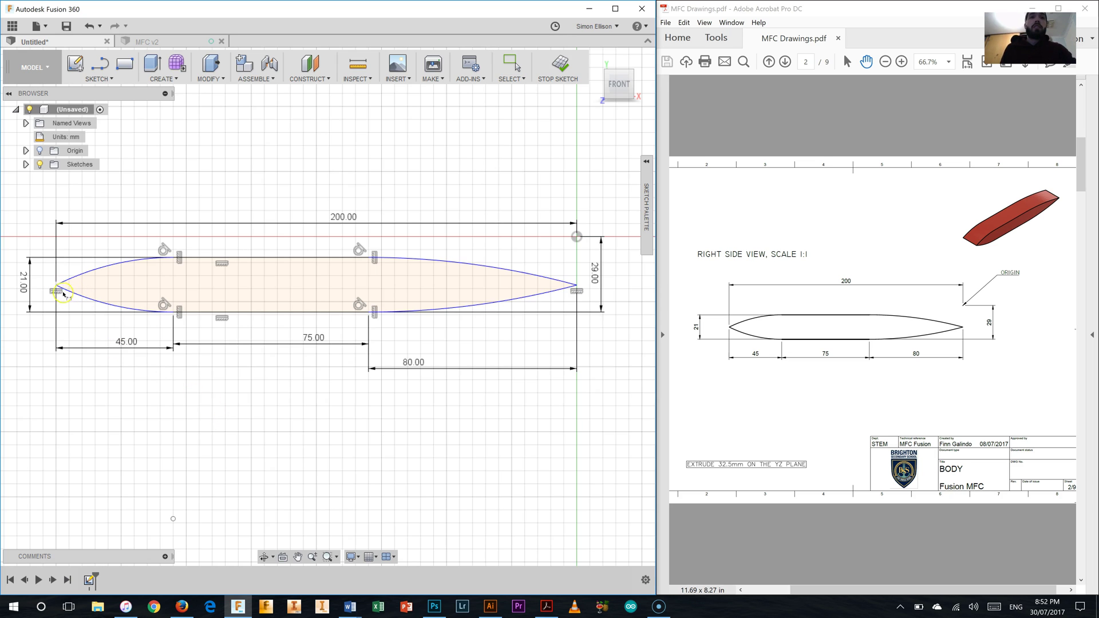
left_click(239, 312)
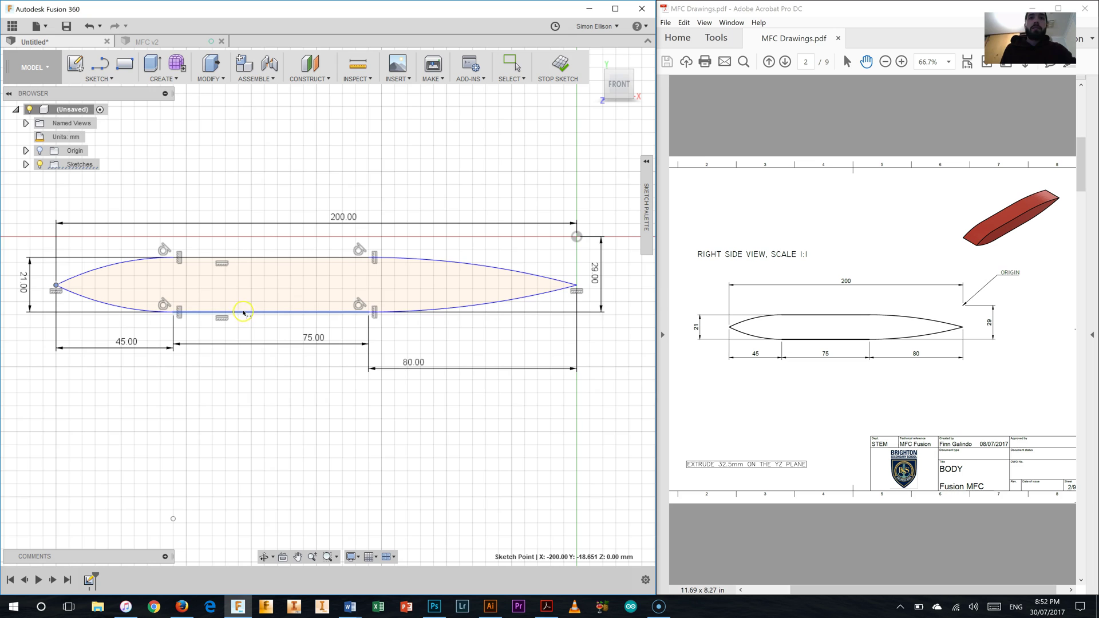
left_click(234, 293)
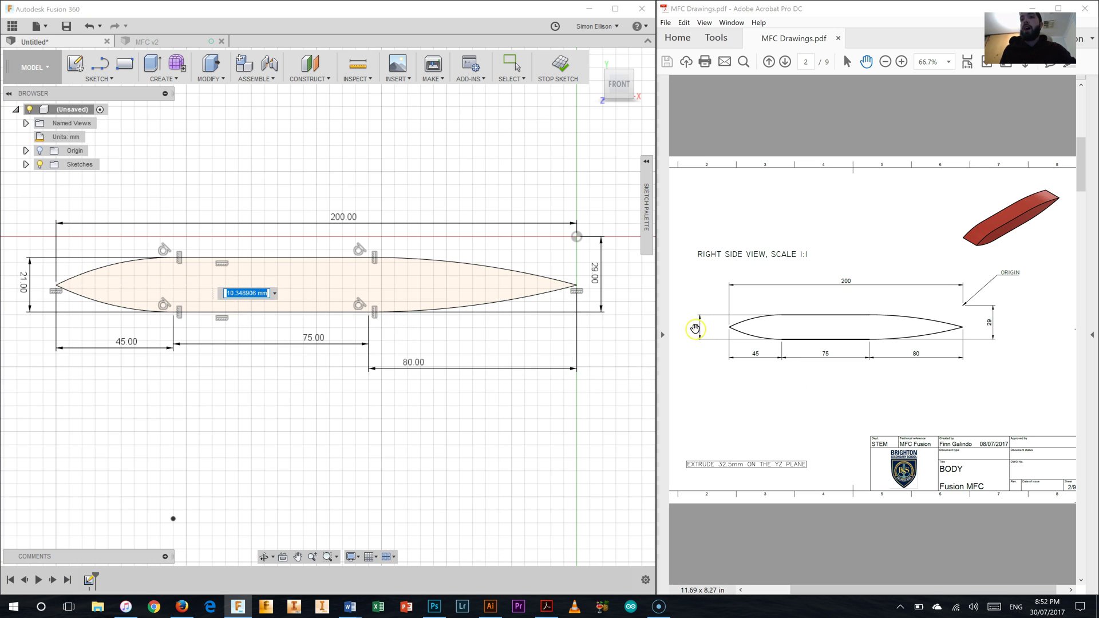
type("10")
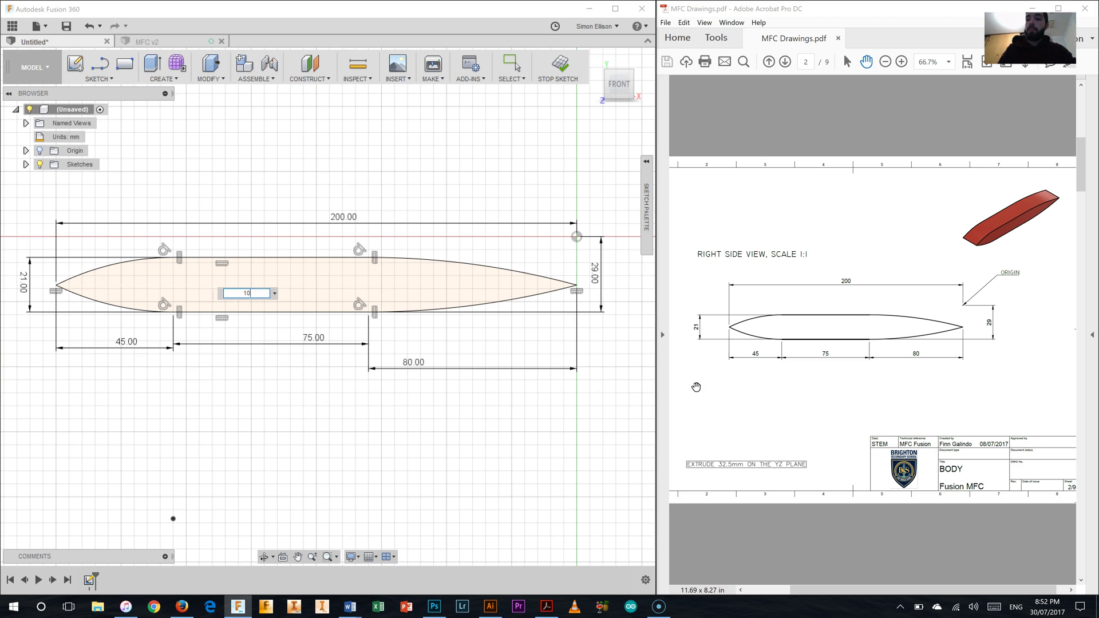
type(".5")
key("Return")
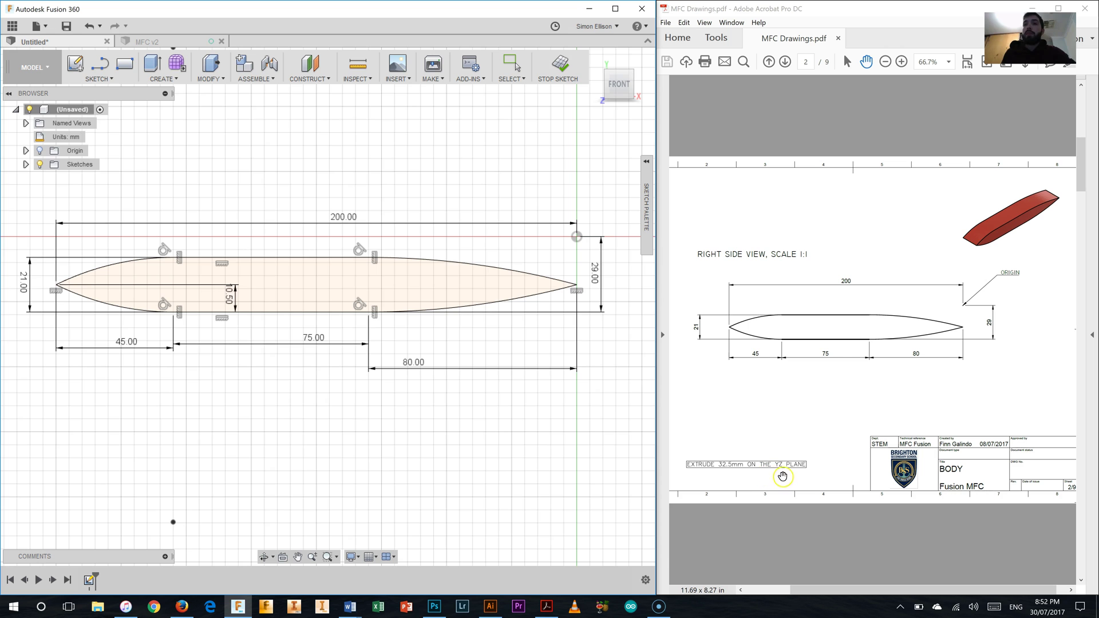
Extrude the closed side profile 32.5 mm to one side as a new body and view it from the drawing's isometric angle
left_click(152, 64)
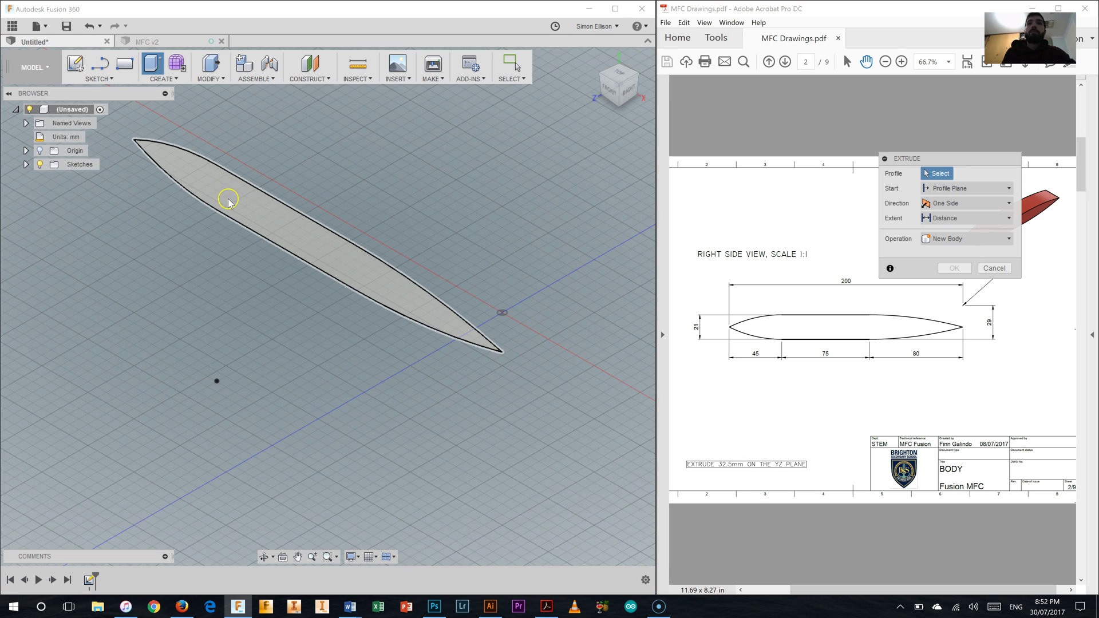
left_click(228, 202)
type("32.5")
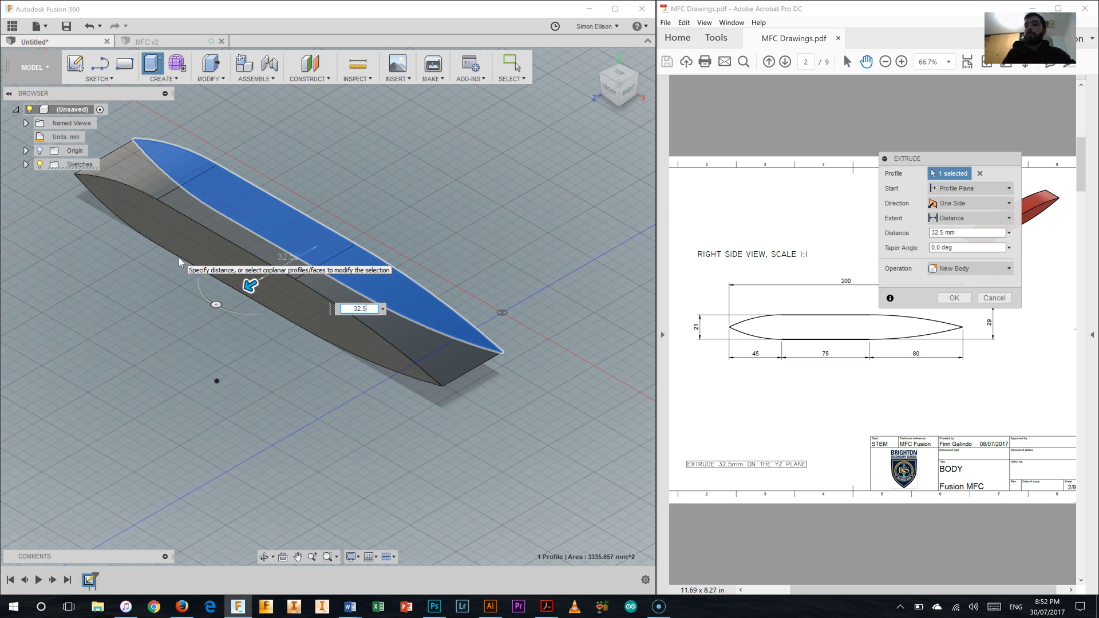
key("Return")
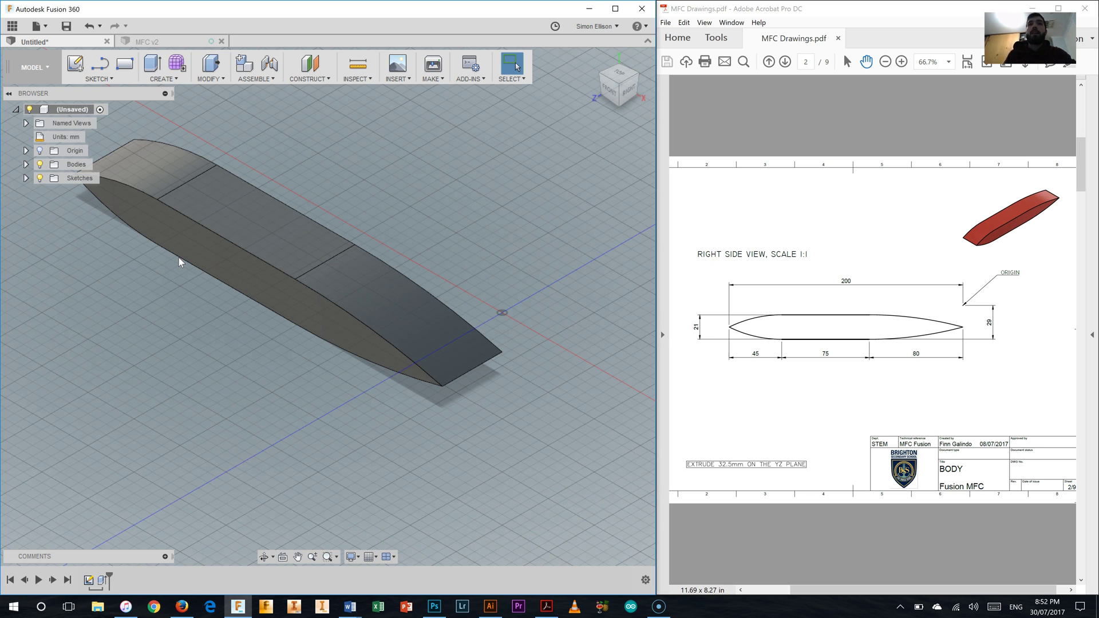
left_click(602, 75)
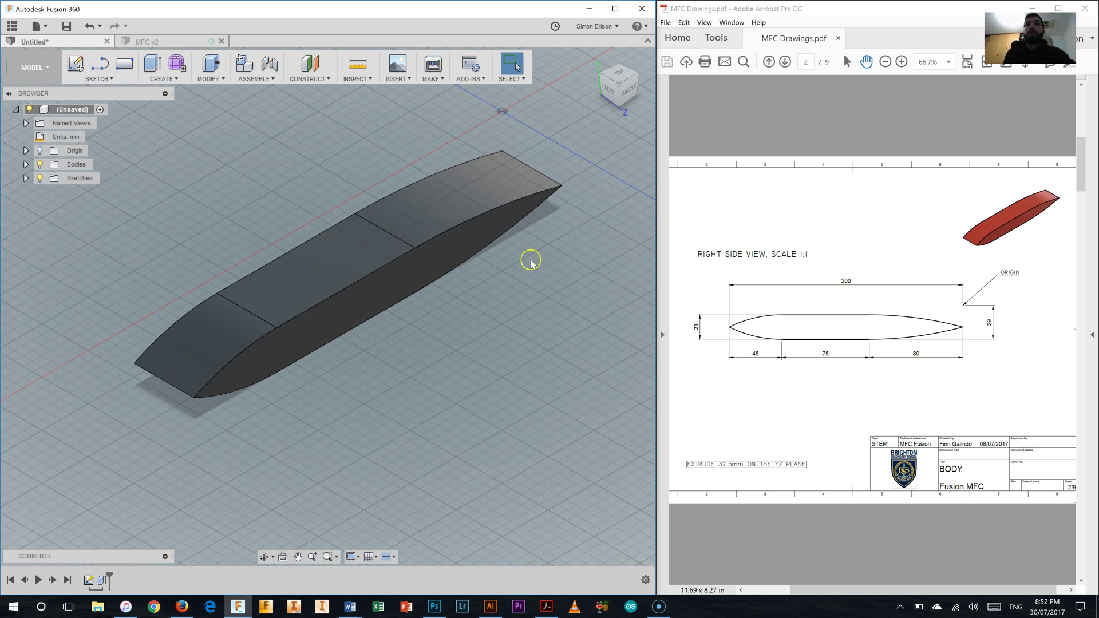